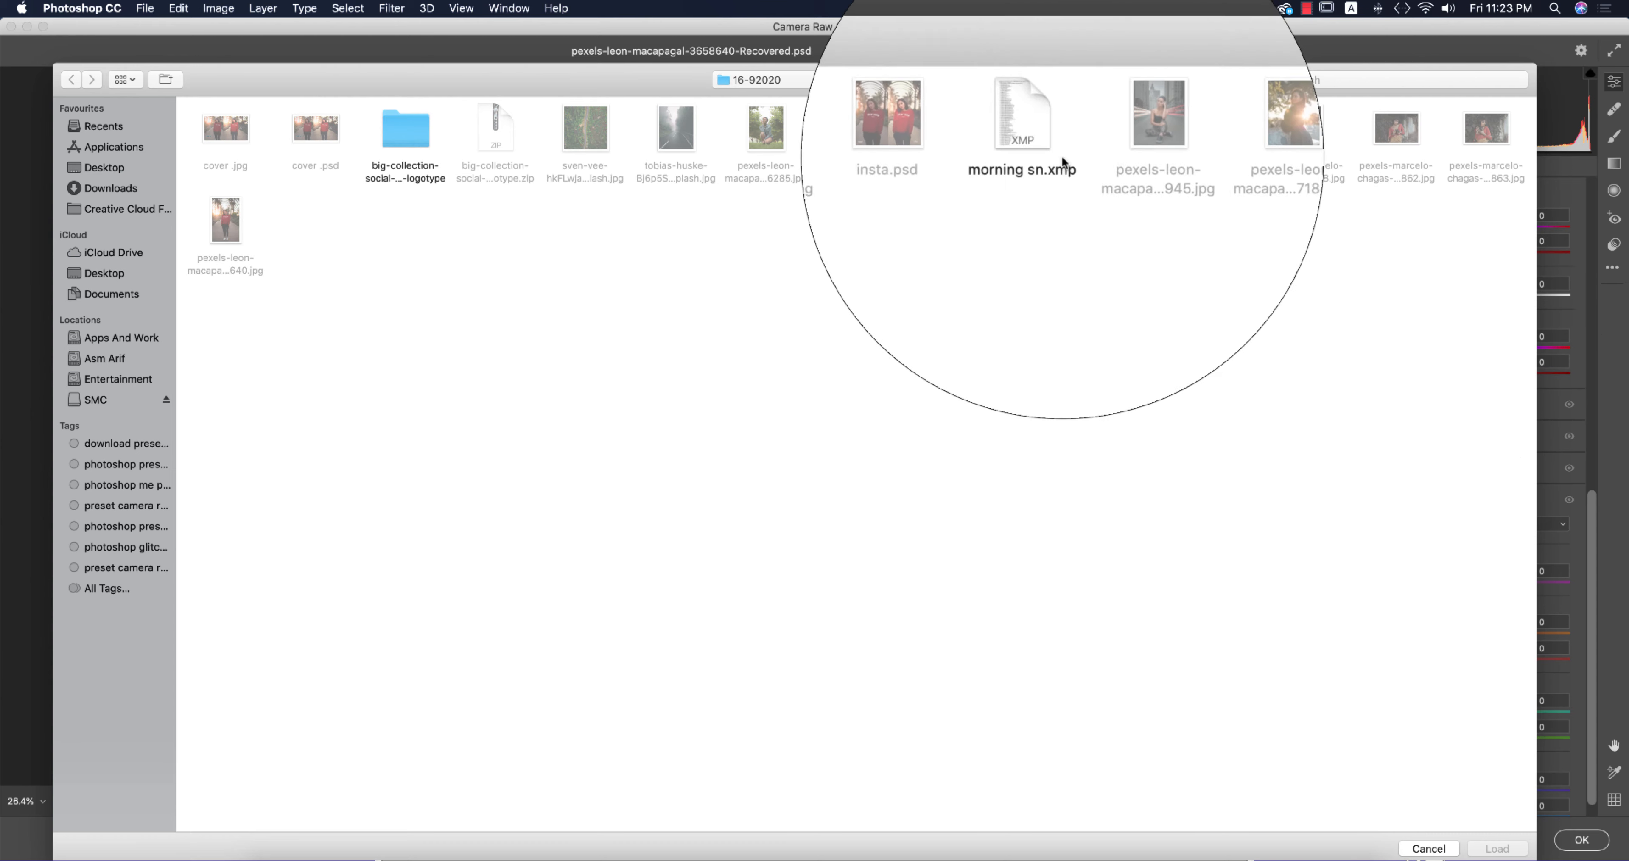
# - Load the morning sn.xmp preset onto the portrait and compare the photo's before and after views
pyautogui.click(1498, 847)
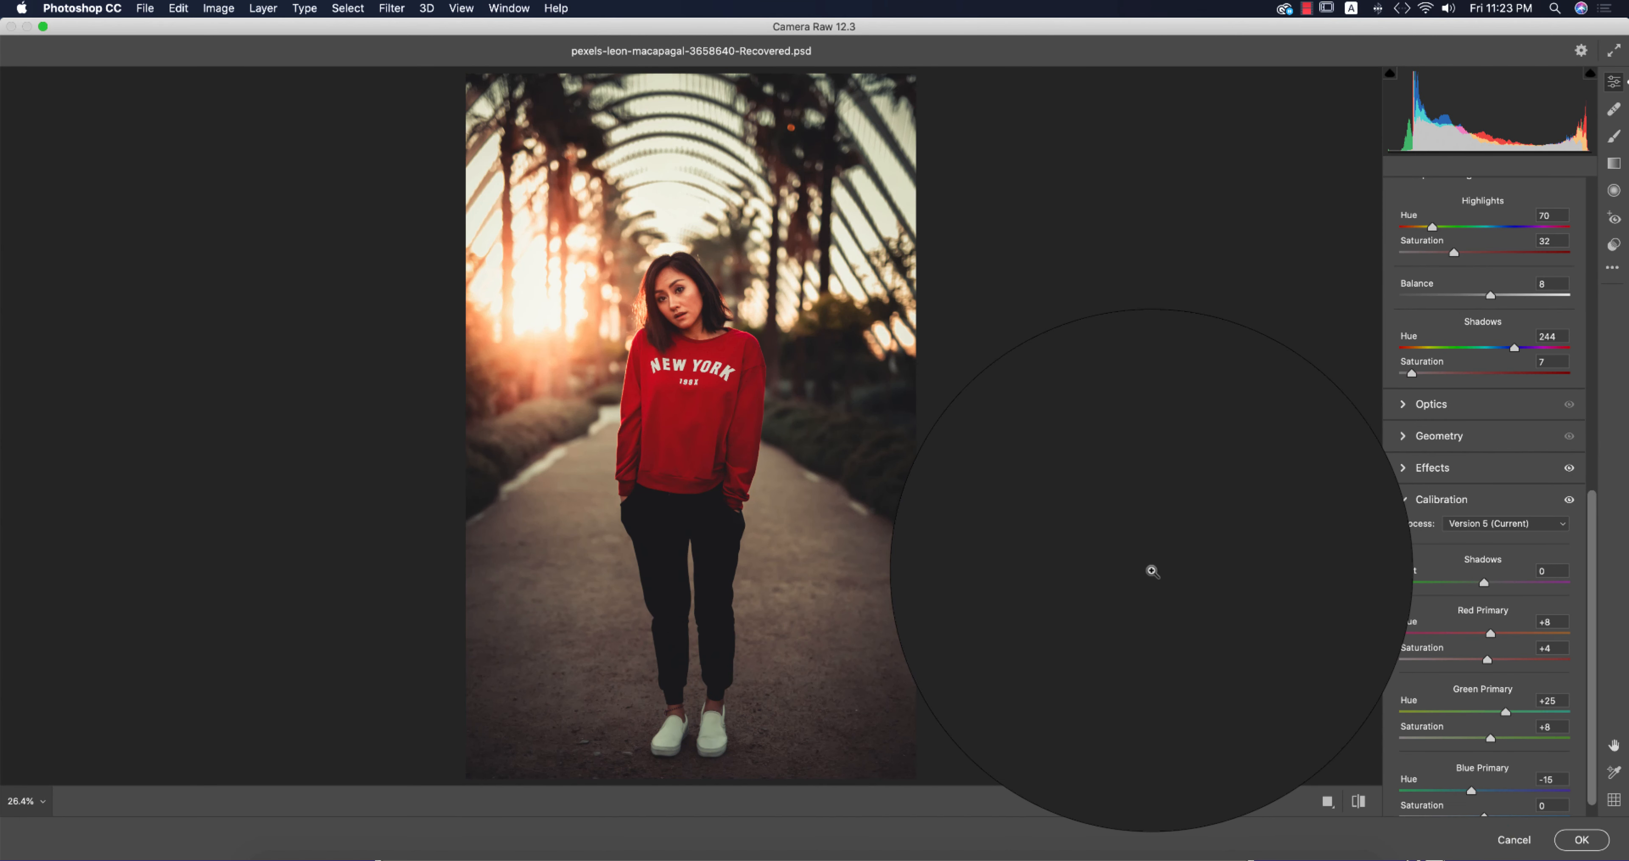
pyautogui.click(1358, 800)
pyautogui.click(1358, 800)
pyautogui.click(1358, 800)
pyautogui.click(1358, 799)
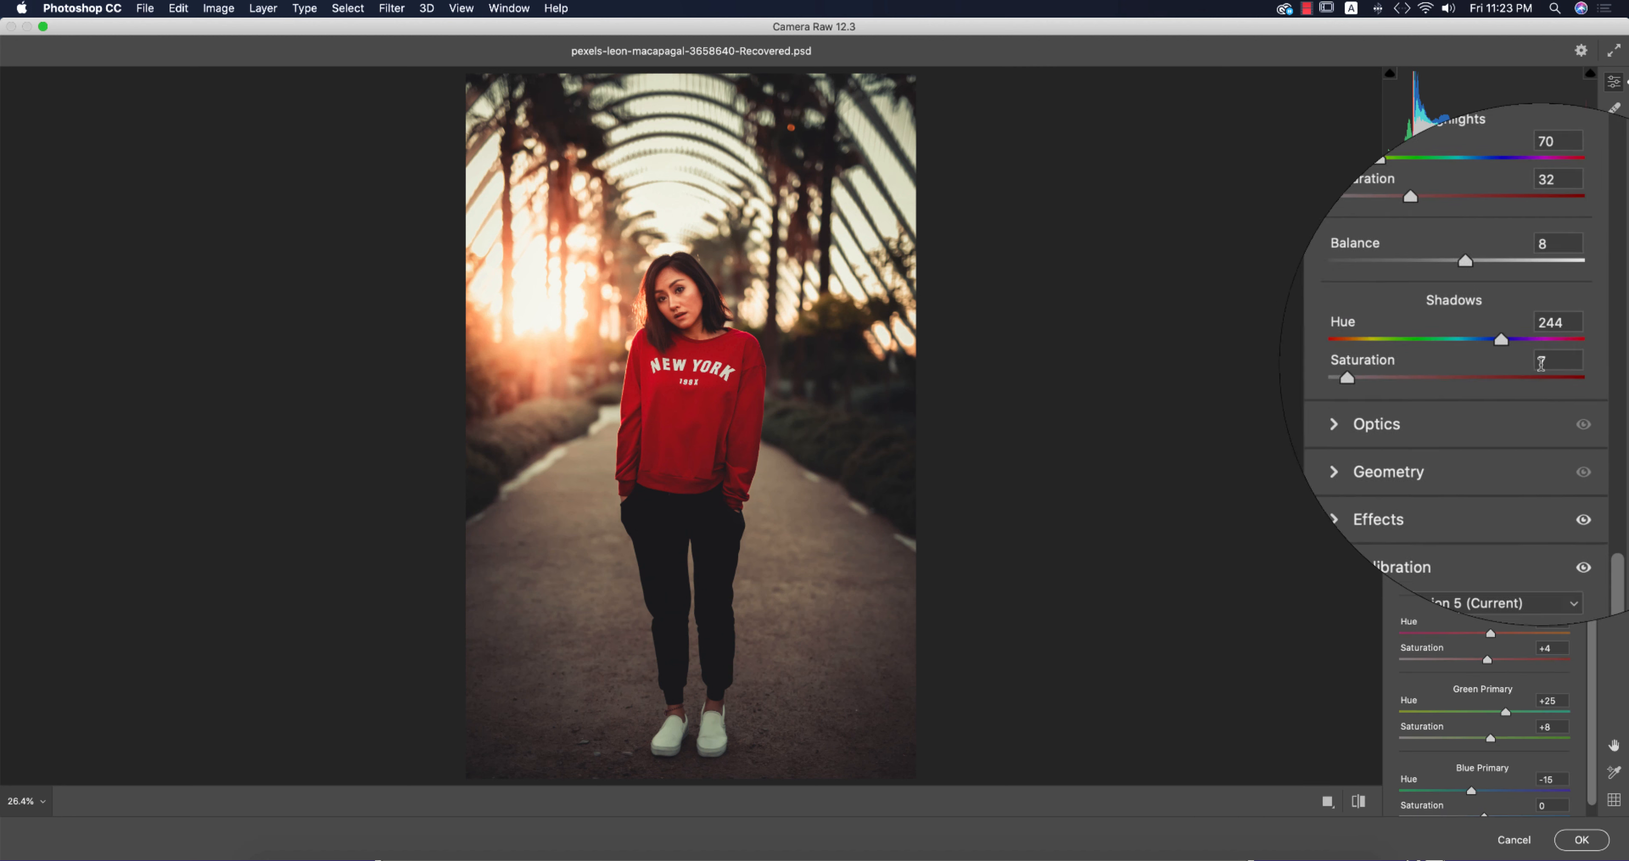
# - Examine the preset's Basic adjustments, including Highlights, Shadows, Whites and Blacks
pyautogui.moveTo(1595, 545); pyautogui.dragTo(1599, 279)
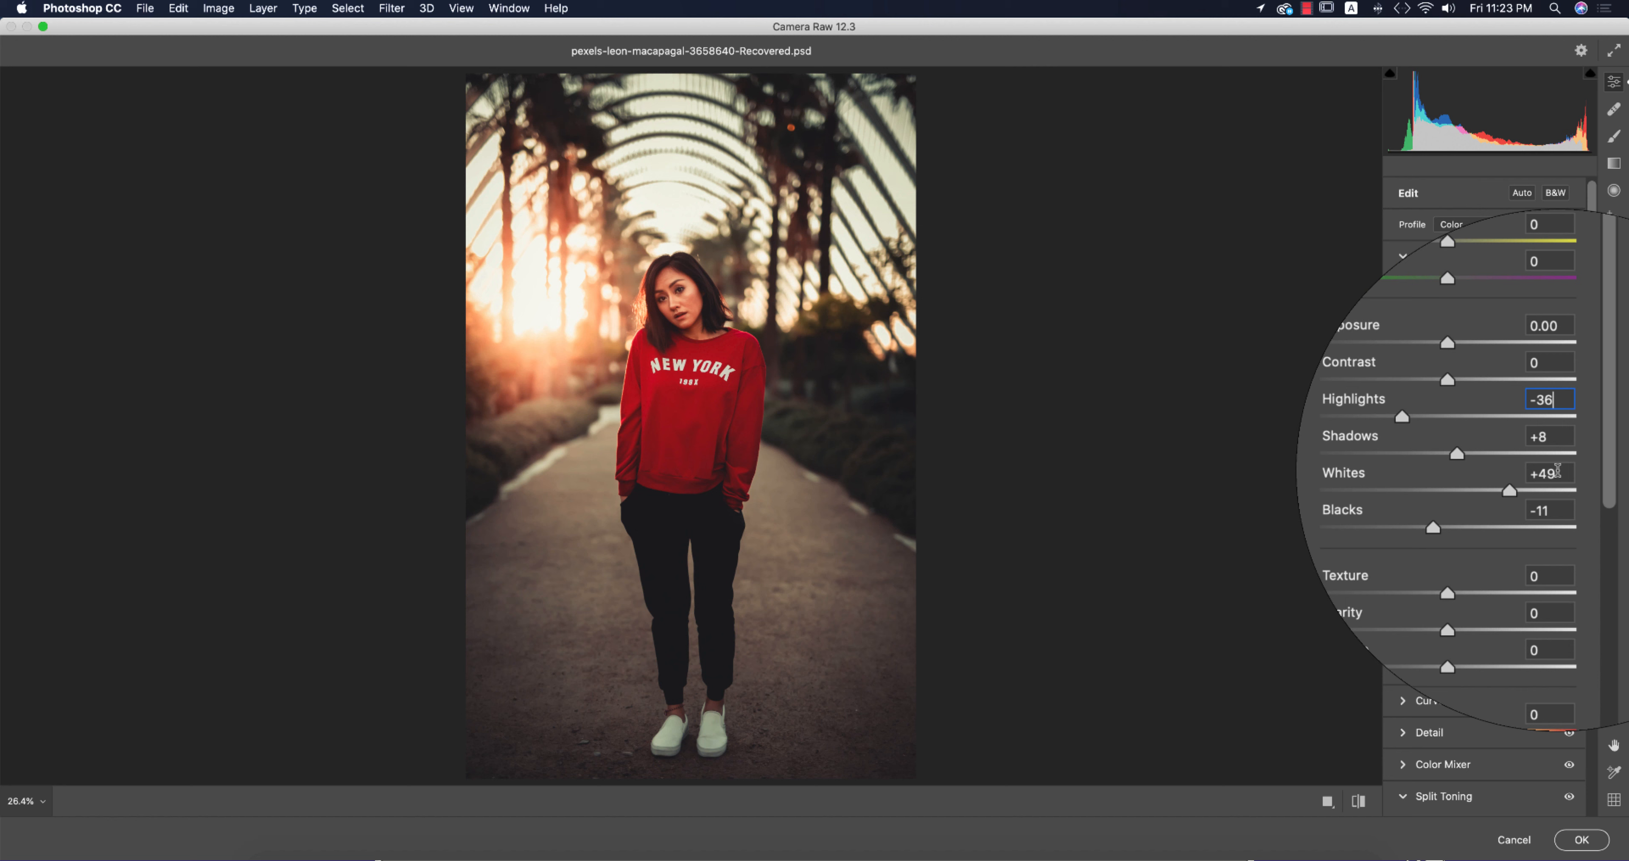
pyautogui.click(1564, 443)
pyautogui.click(1563, 460)
pyautogui.click(1562, 496)
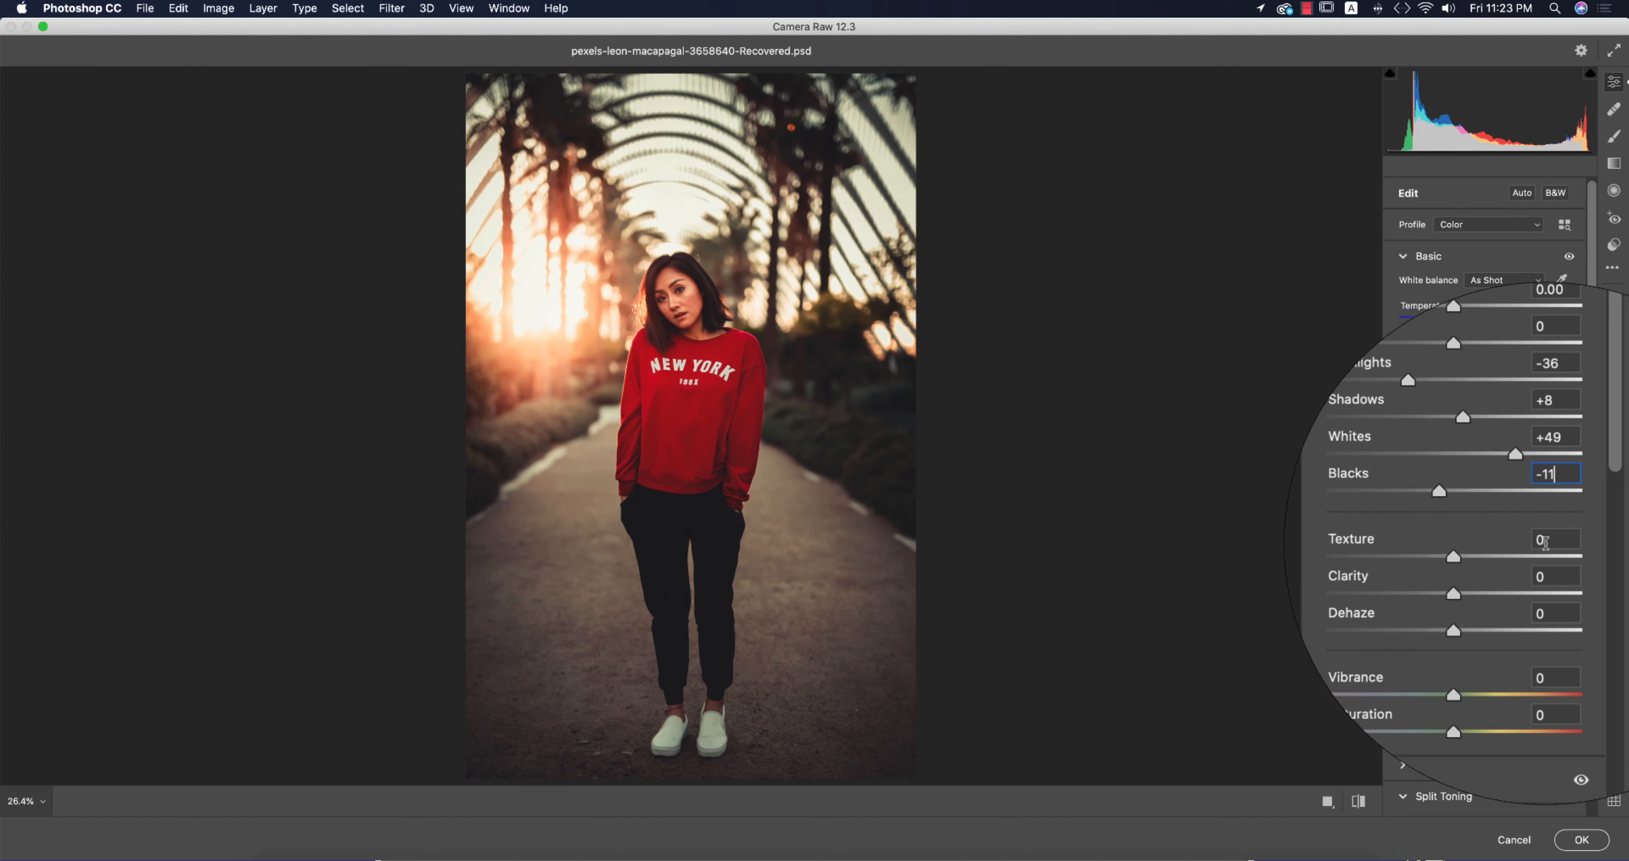
pyautogui.scroll(-1, 1544, 524)
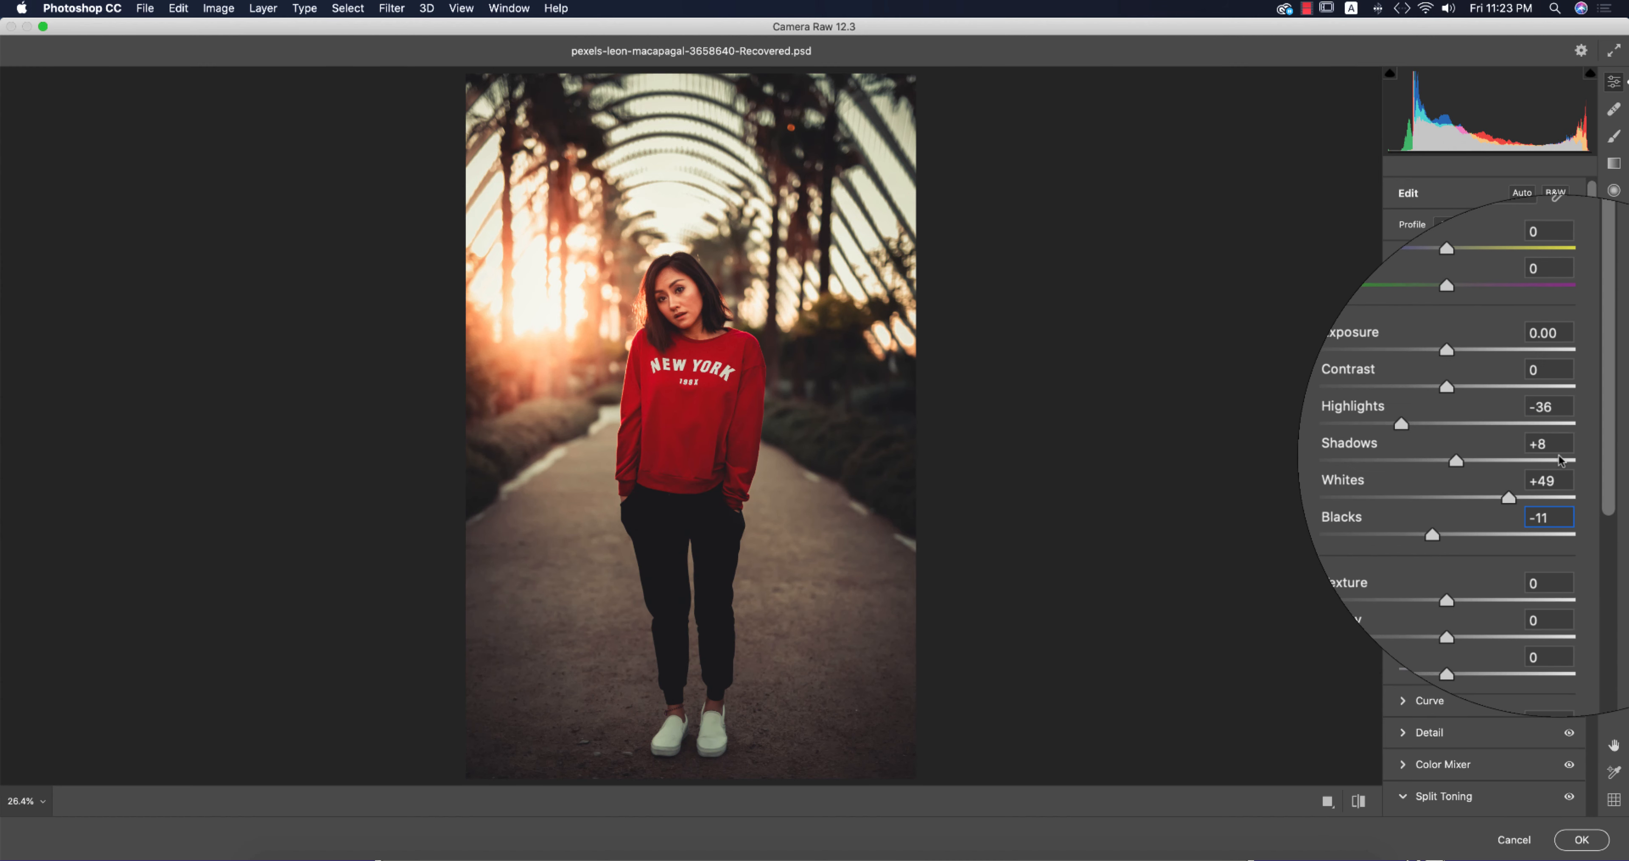
pyautogui.scroll(-6, 1560, 456)
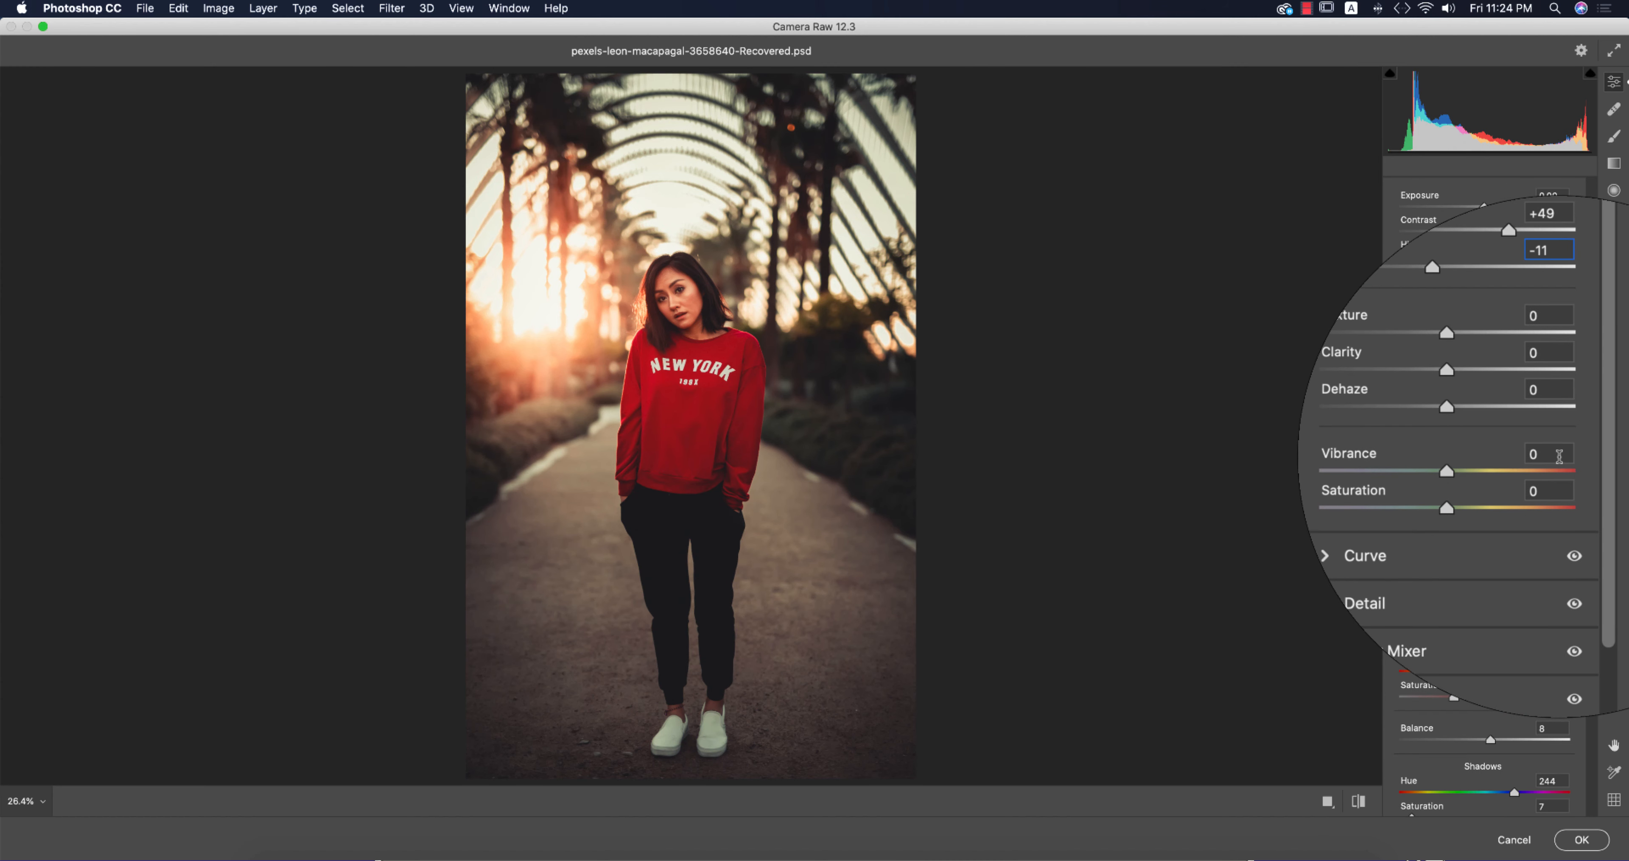
pyautogui.scroll(-5, 1560, 455)
# - Review the Split Toning hue and saturation values for highlights and shadows, and collapse the section
pyautogui.click(1561, 545)
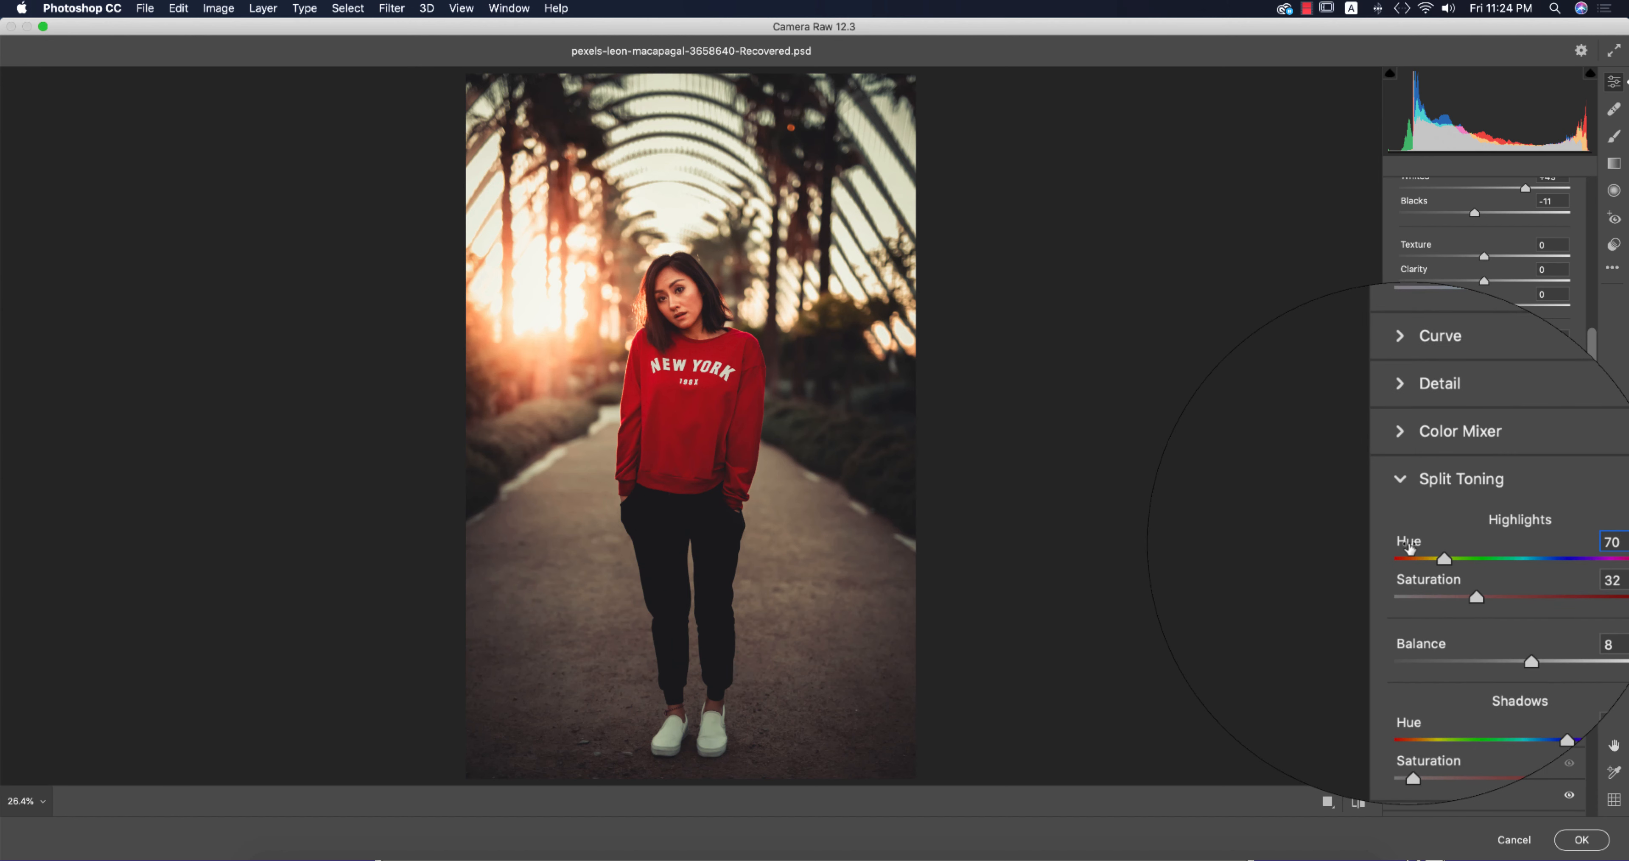
pyautogui.doubleClick(1566, 543)
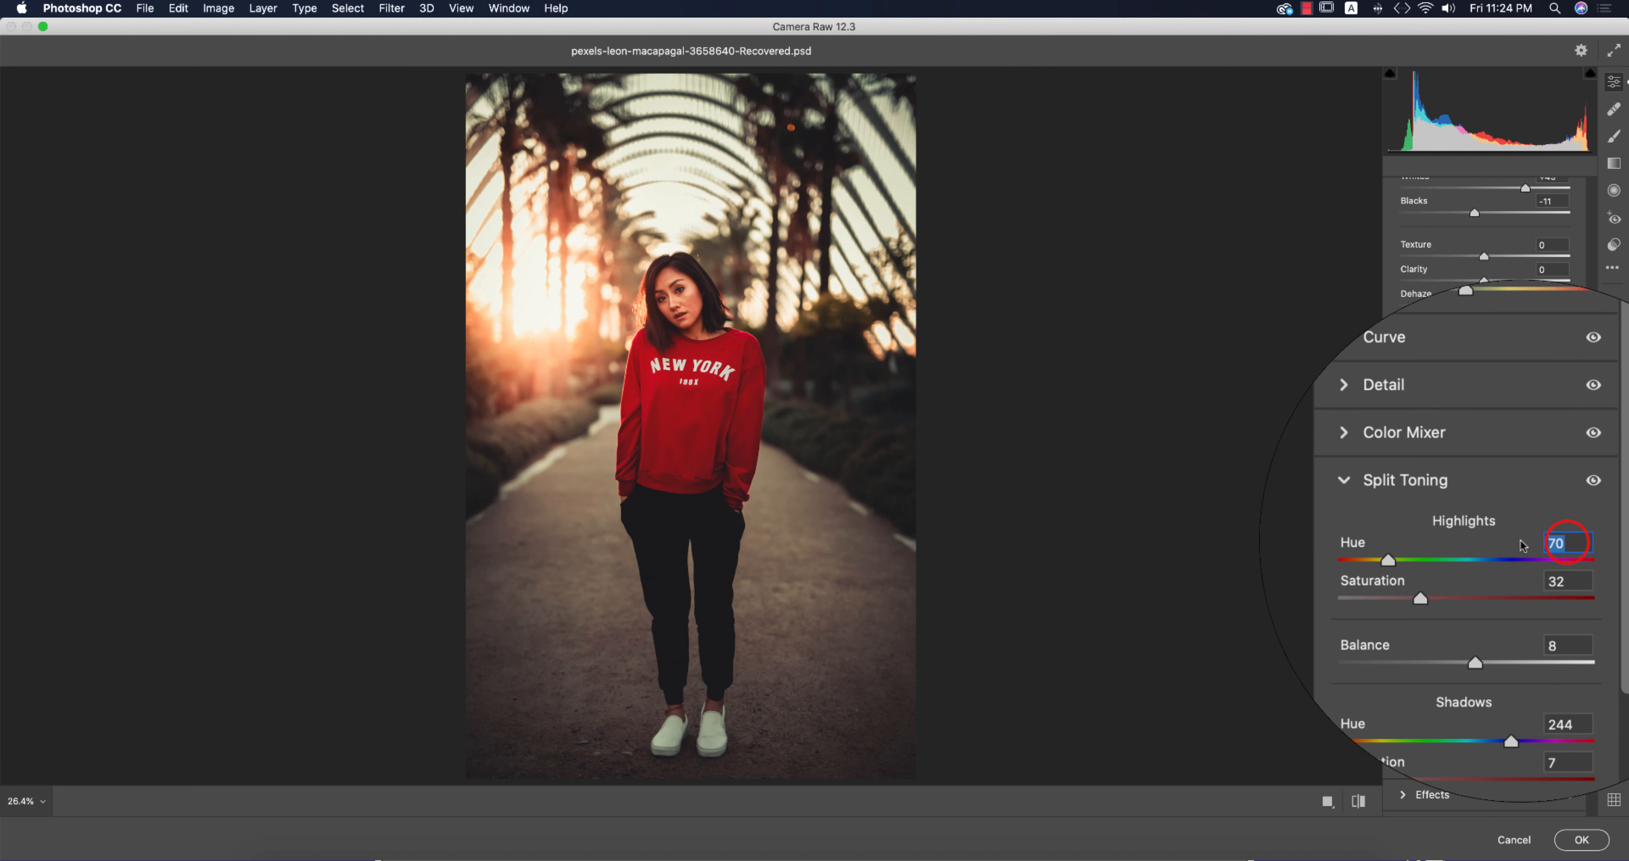
pyautogui.click(1577, 580)
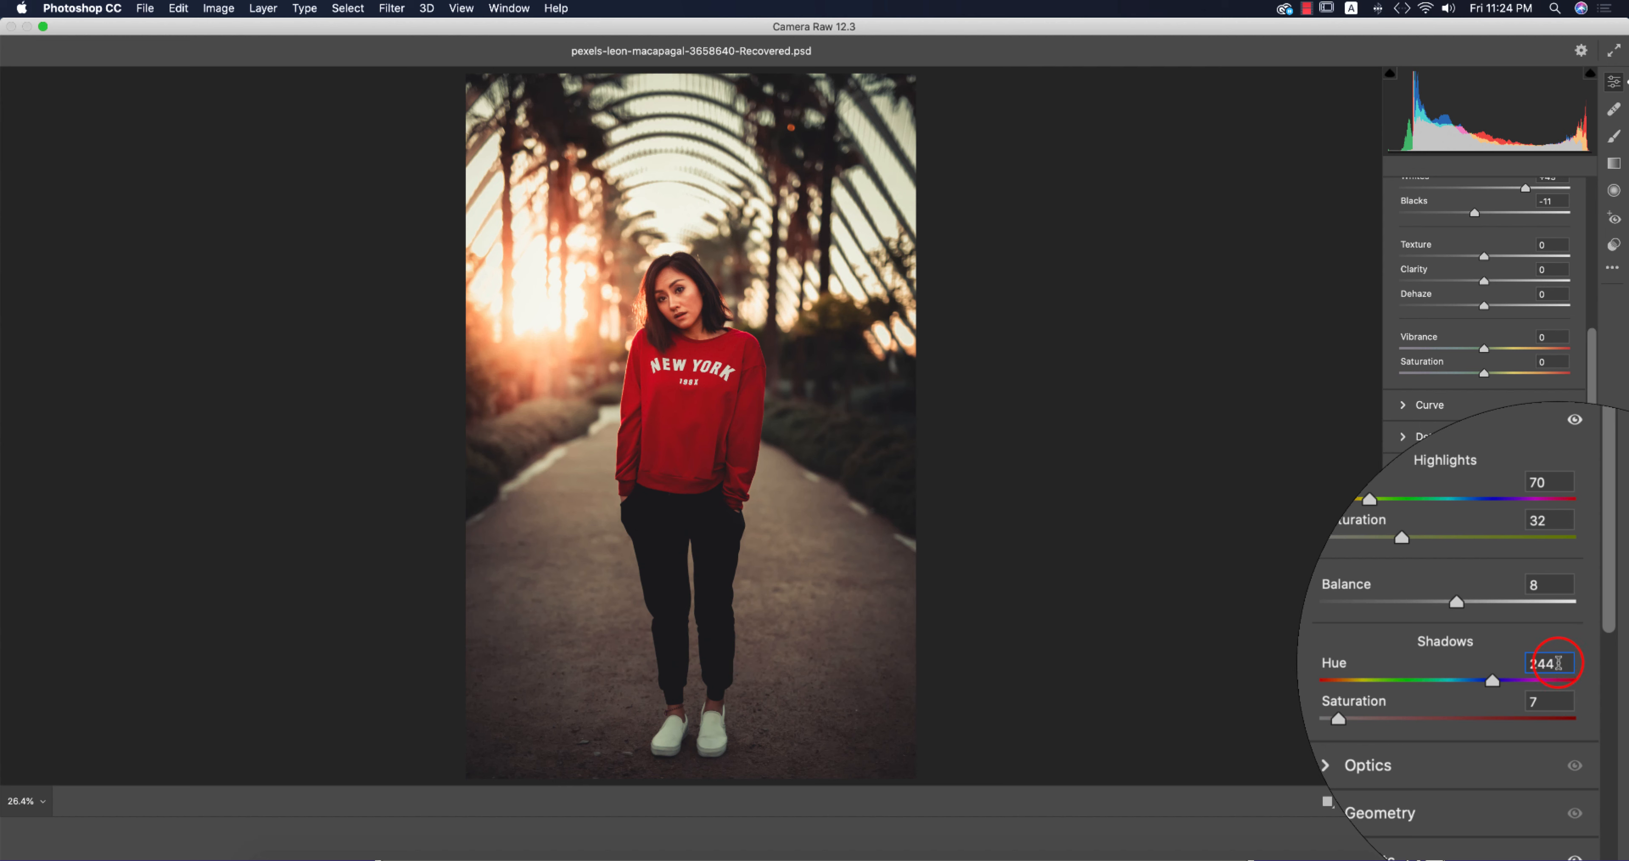
pyautogui.scroll(-3, 1557, 663)
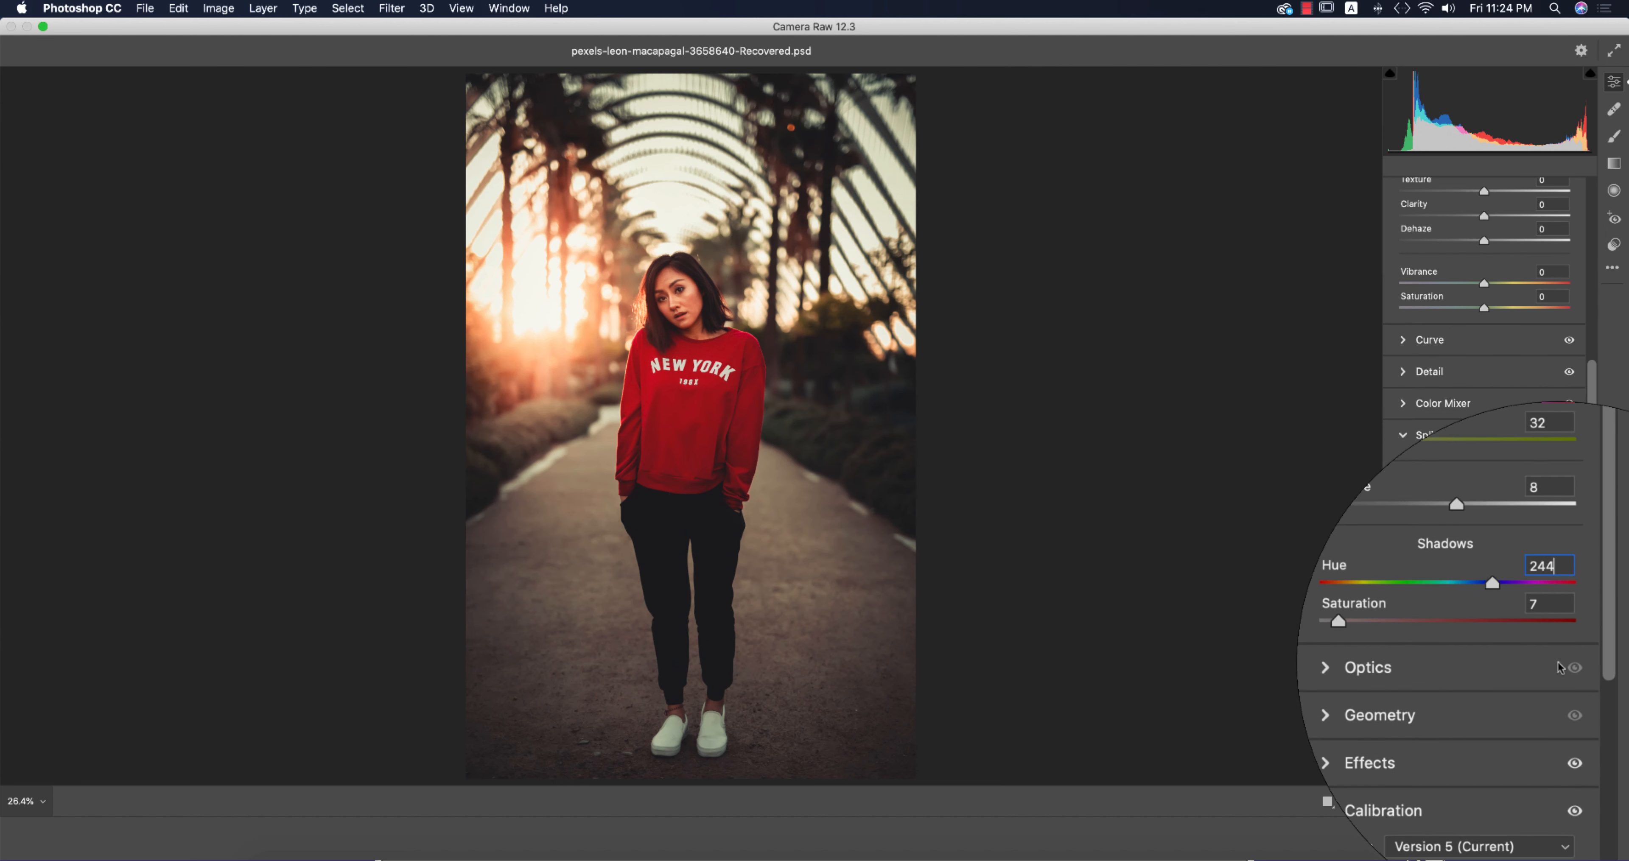
pyautogui.click(1553, 605)
pyautogui.scroll(-2, 1570, 656)
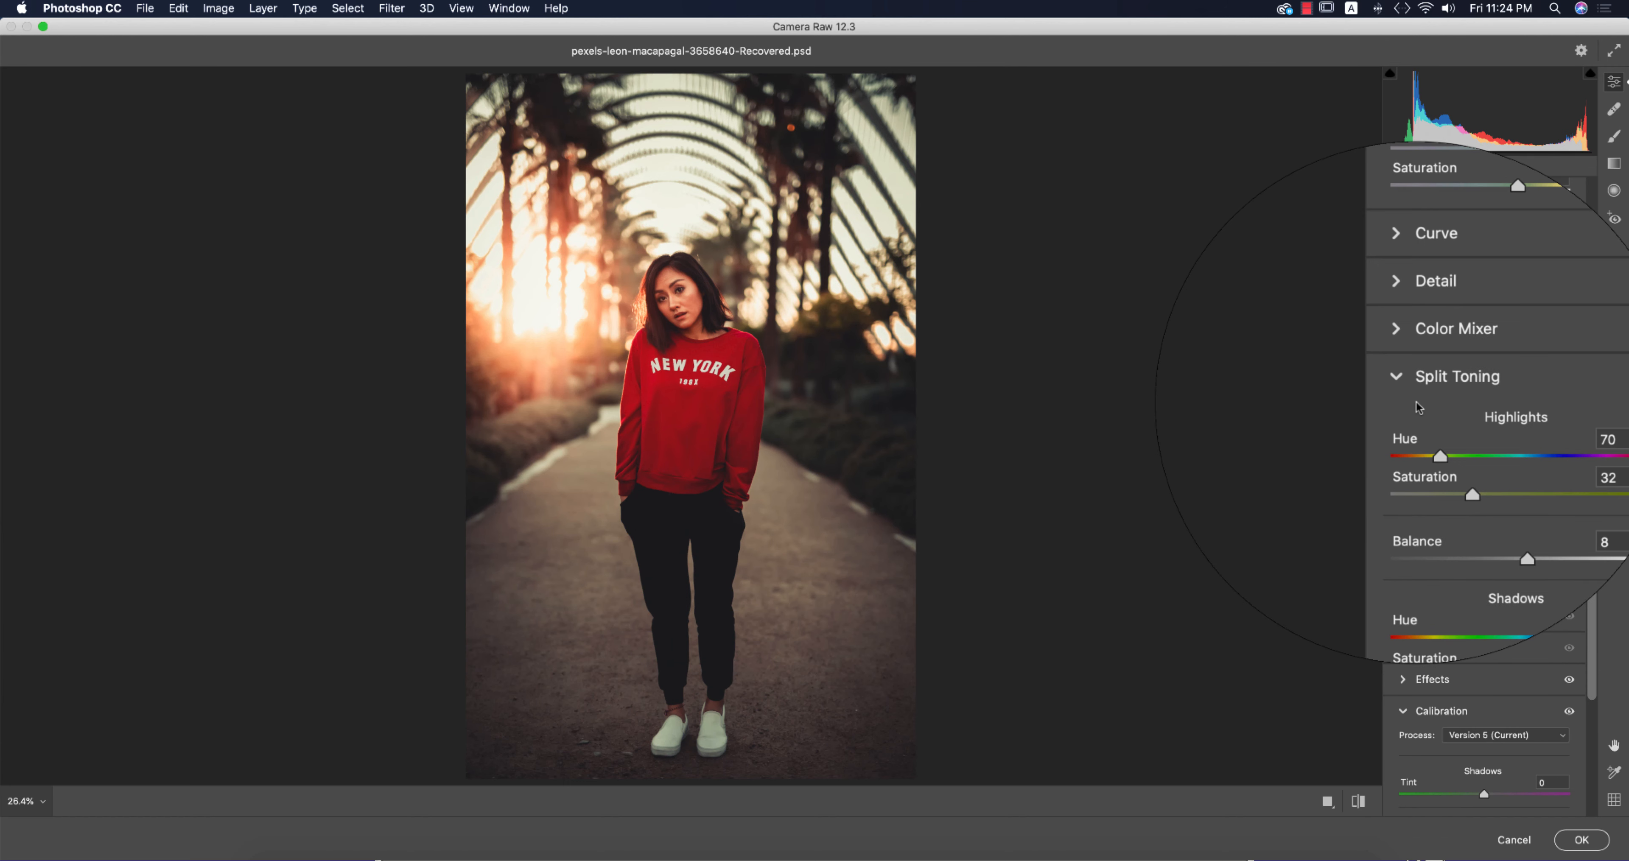
pyautogui.click(1400, 387)
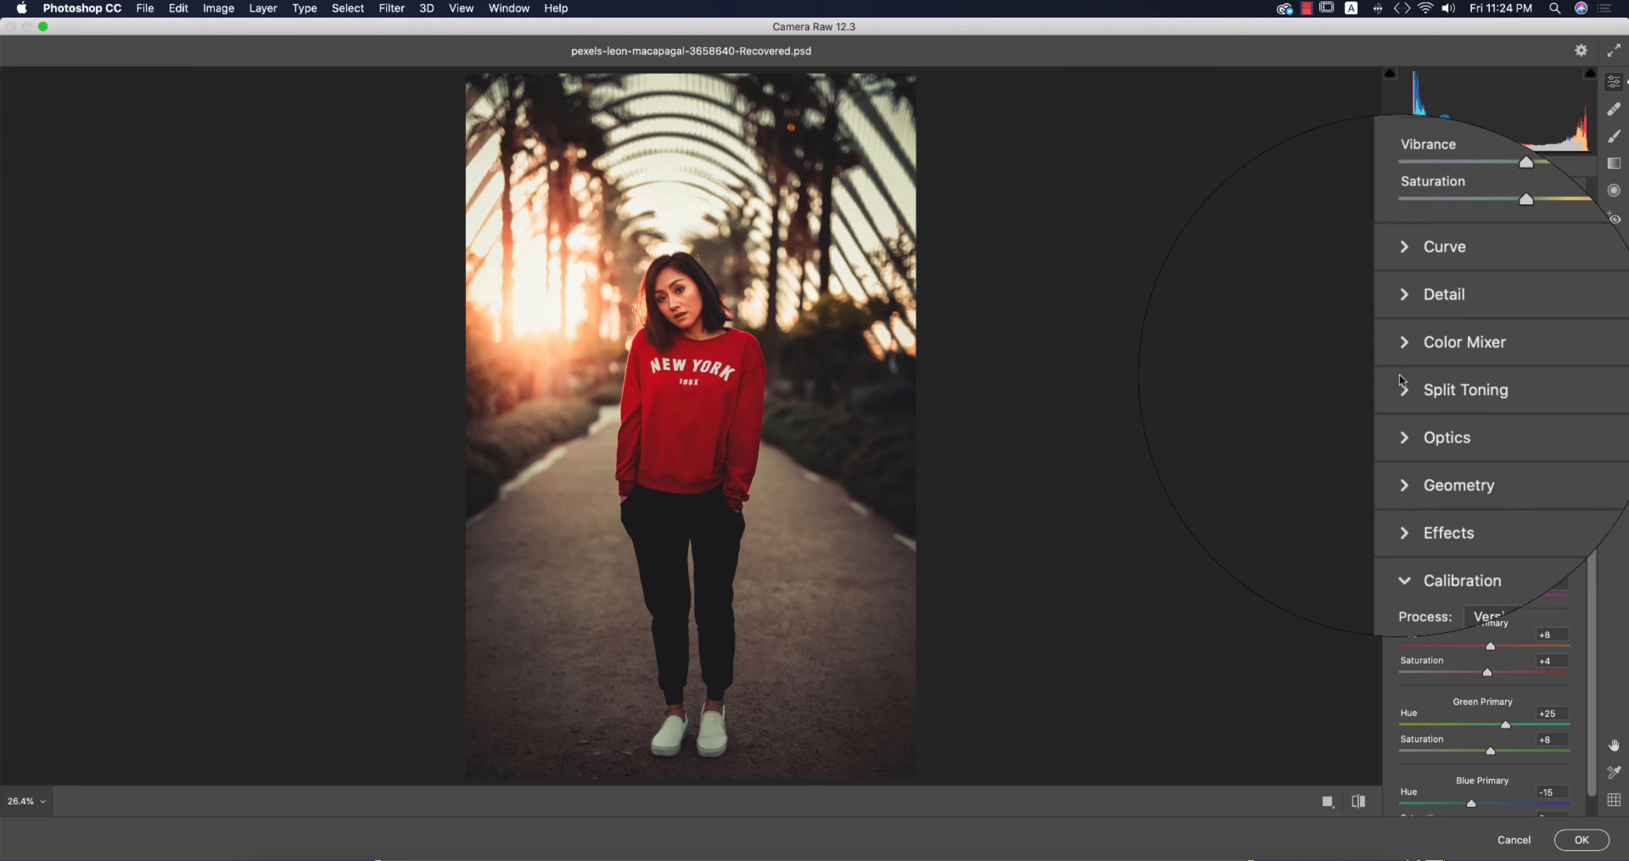
# - Expand the Color Mixer and examine its HSL hue values from Reds to Blues
pyautogui.click(1402, 357)
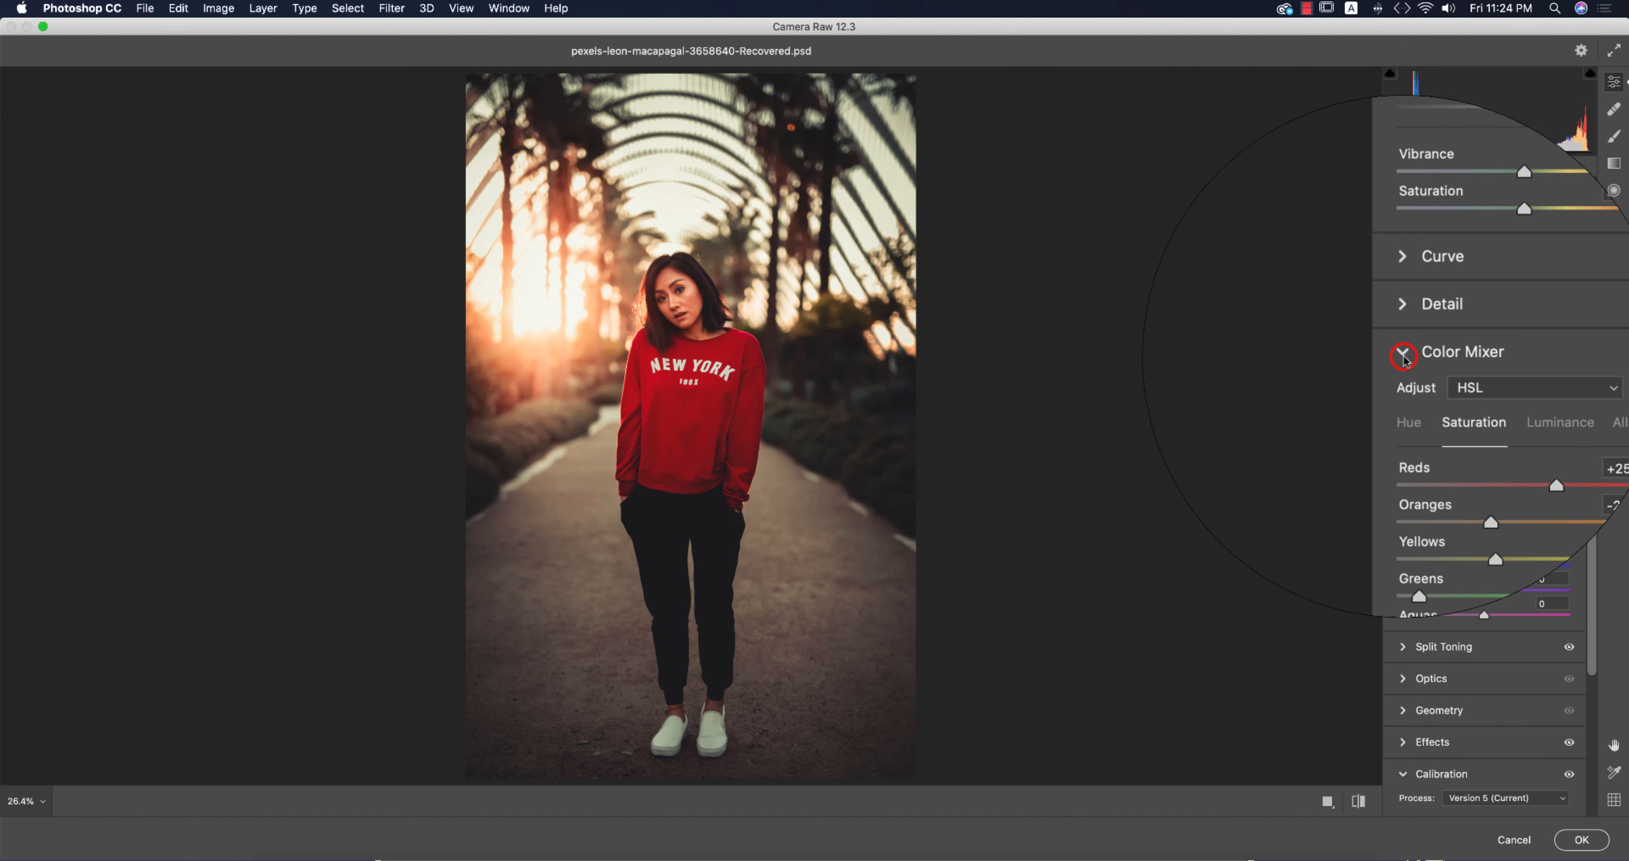
pyautogui.click(1404, 401)
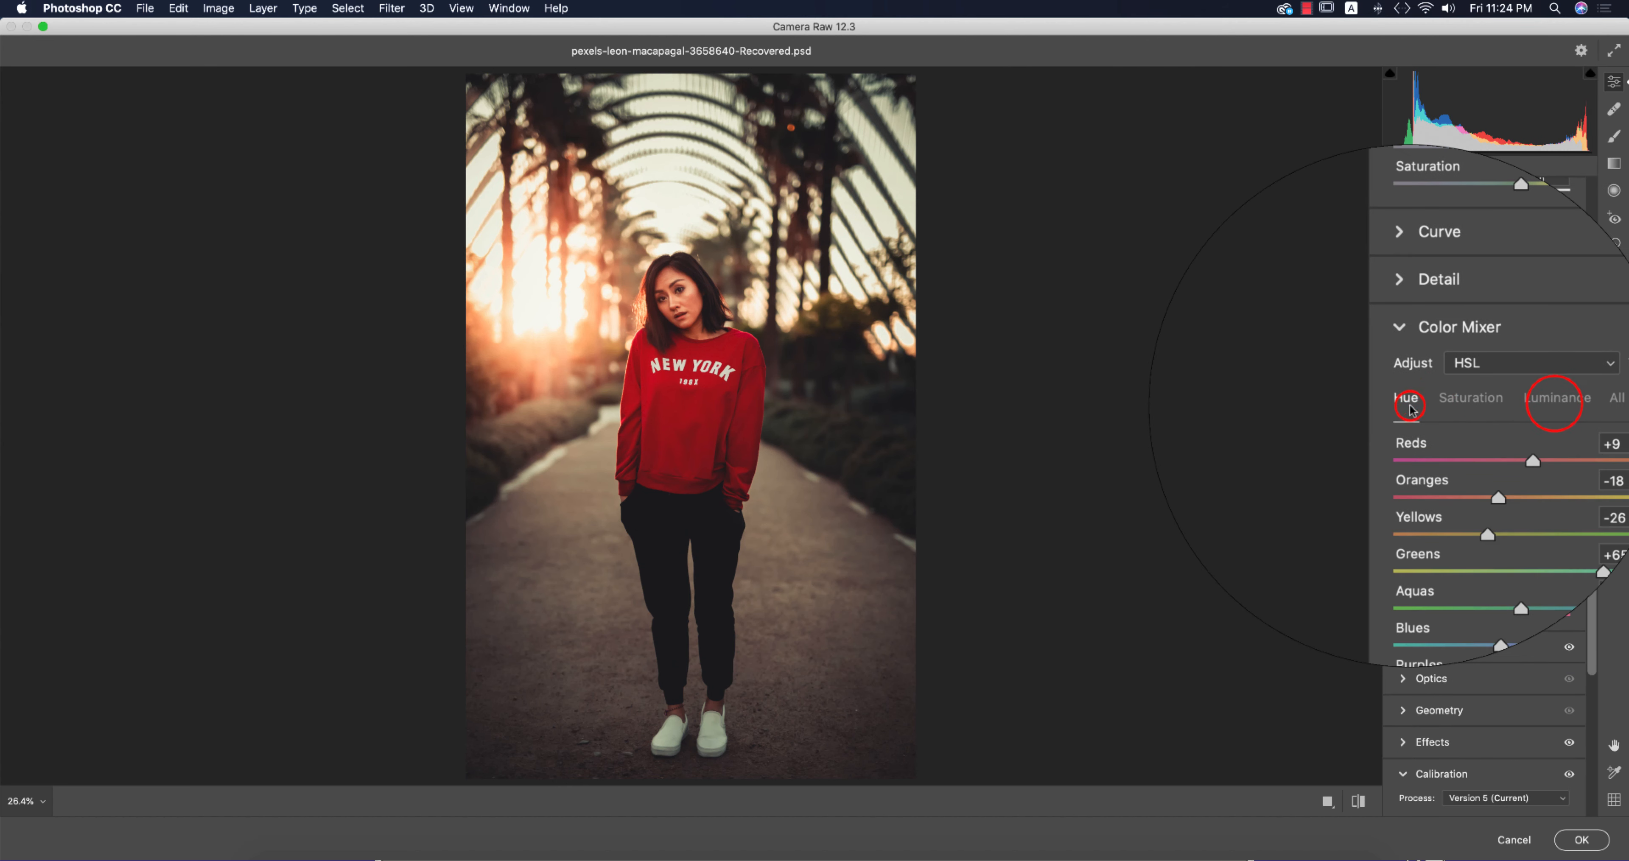
pyautogui.click(1458, 400)
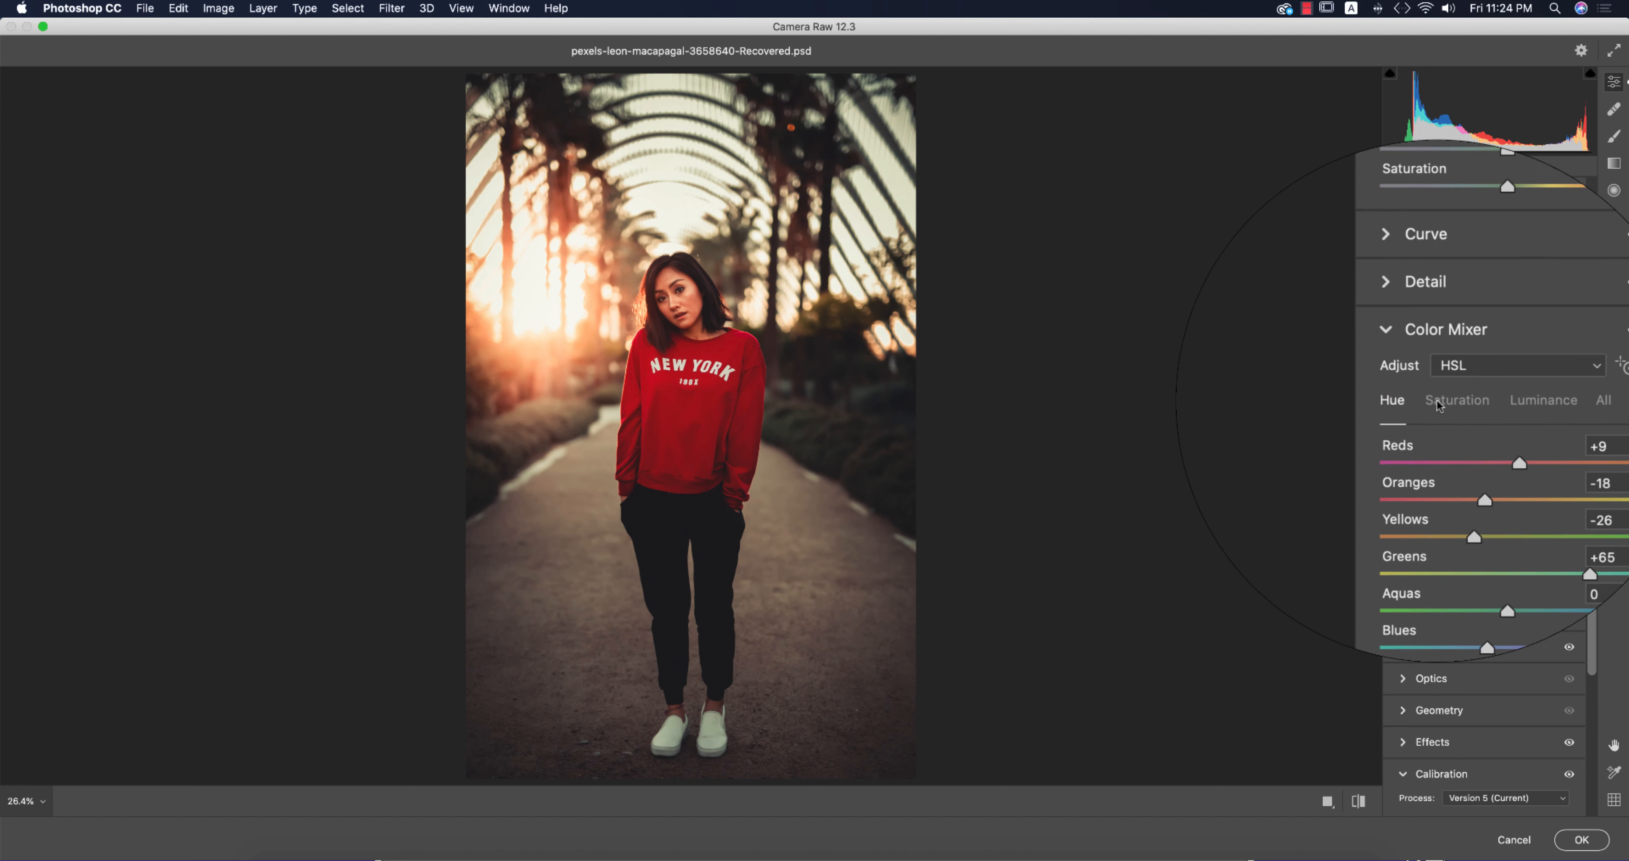
pyautogui.click(1503, 402)
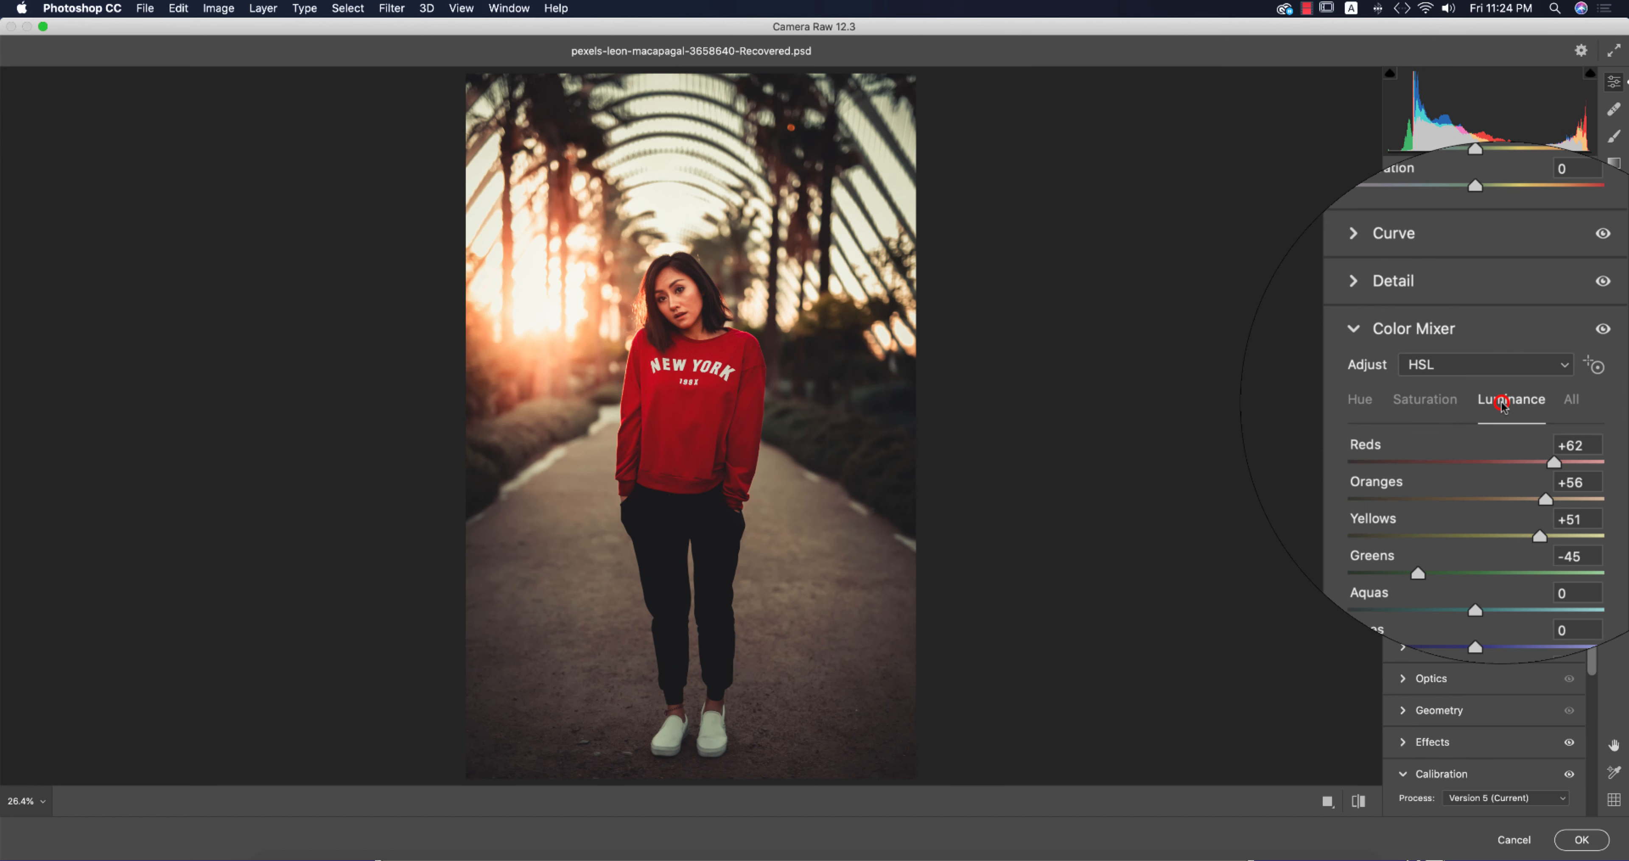
pyautogui.click(1408, 407)
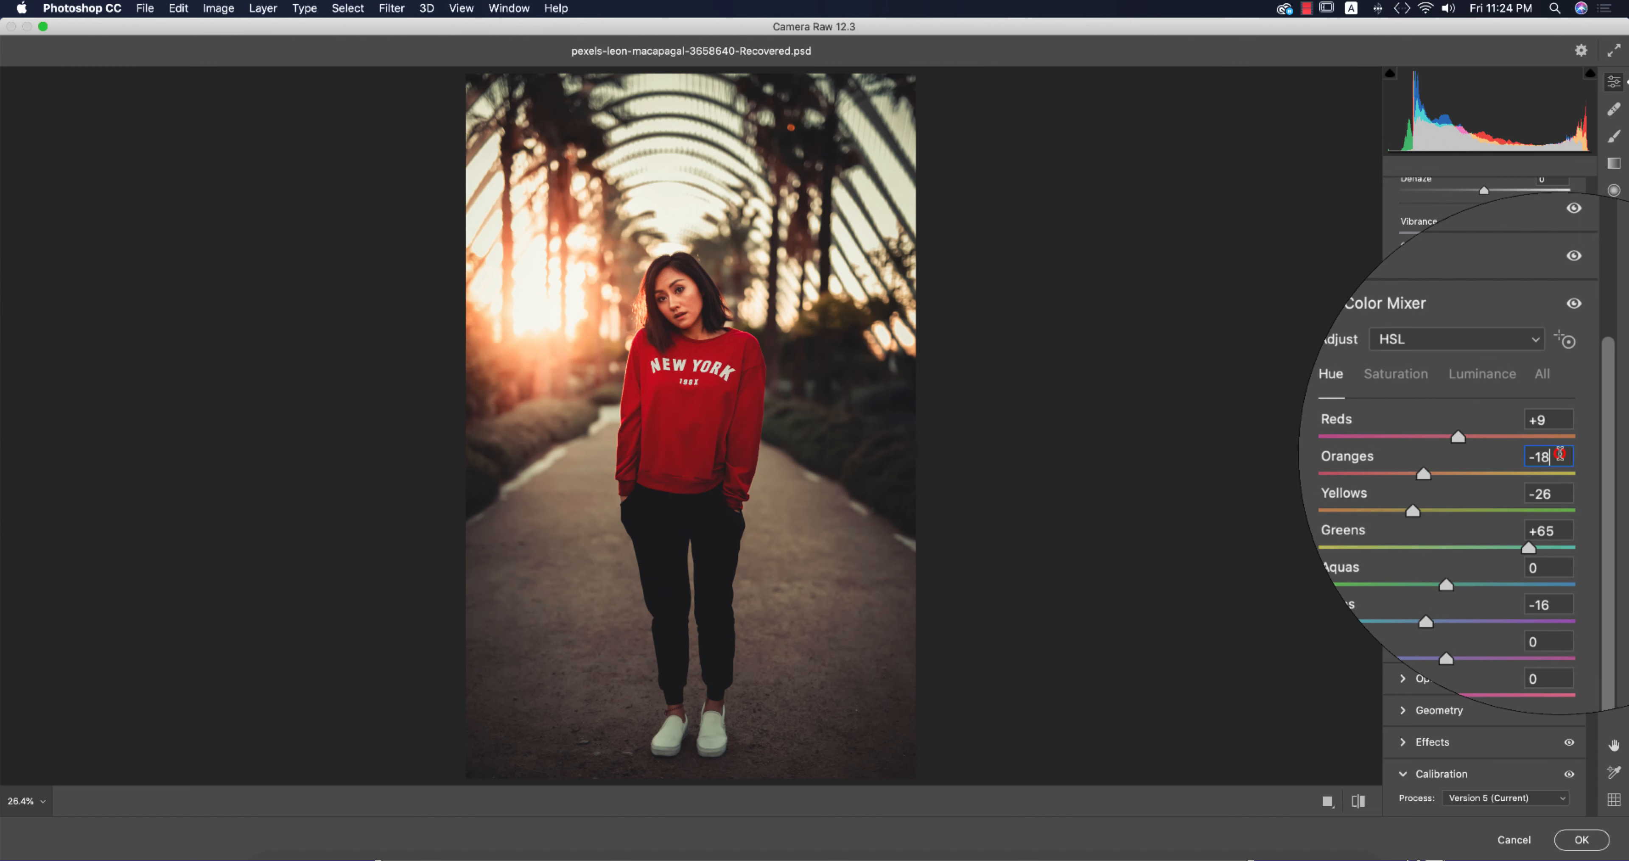
pyautogui.click(1559, 468)
pyautogui.click(1561, 506)
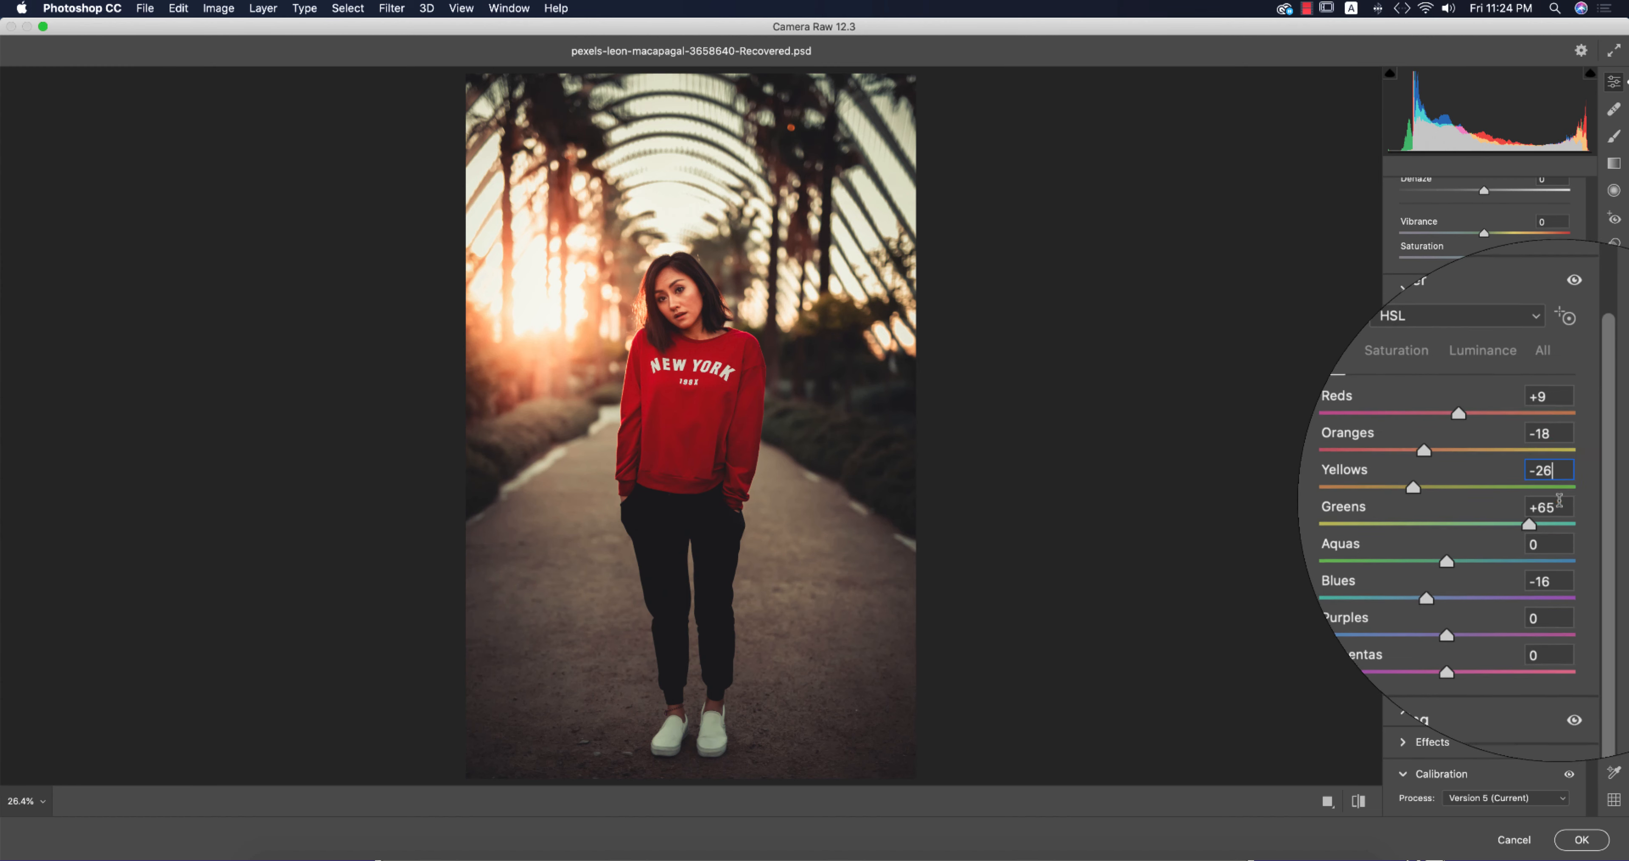
pyautogui.click(1558, 555)
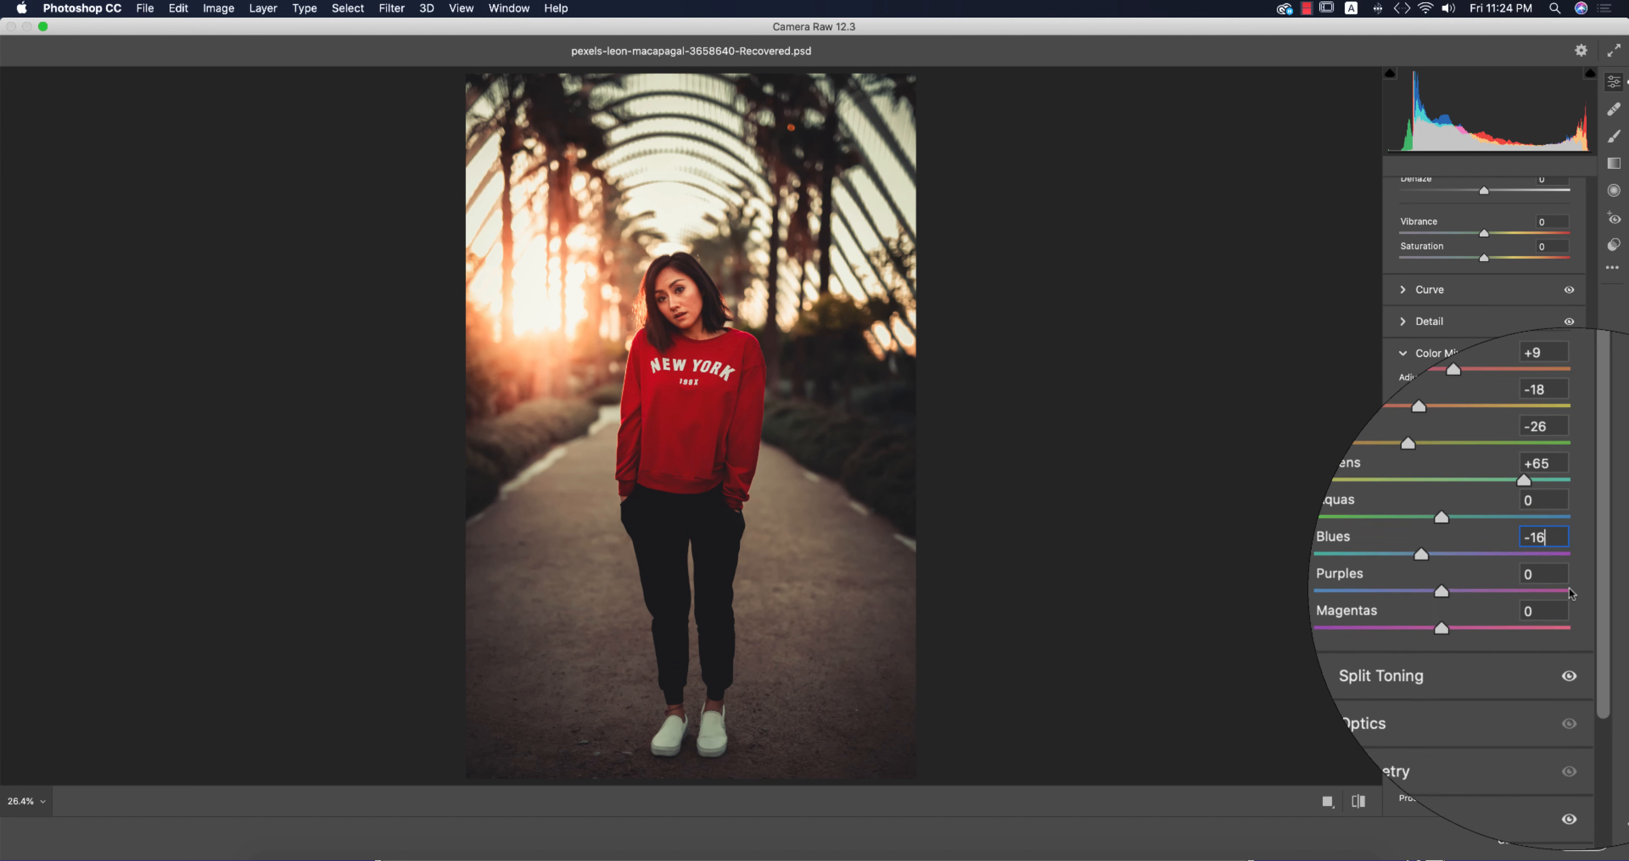
# - Examine the Color Mixer's saturation and luminance values for Reds, Oranges, Yellows and Greens, and collapse the section
pyautogui.click(1450, 402)
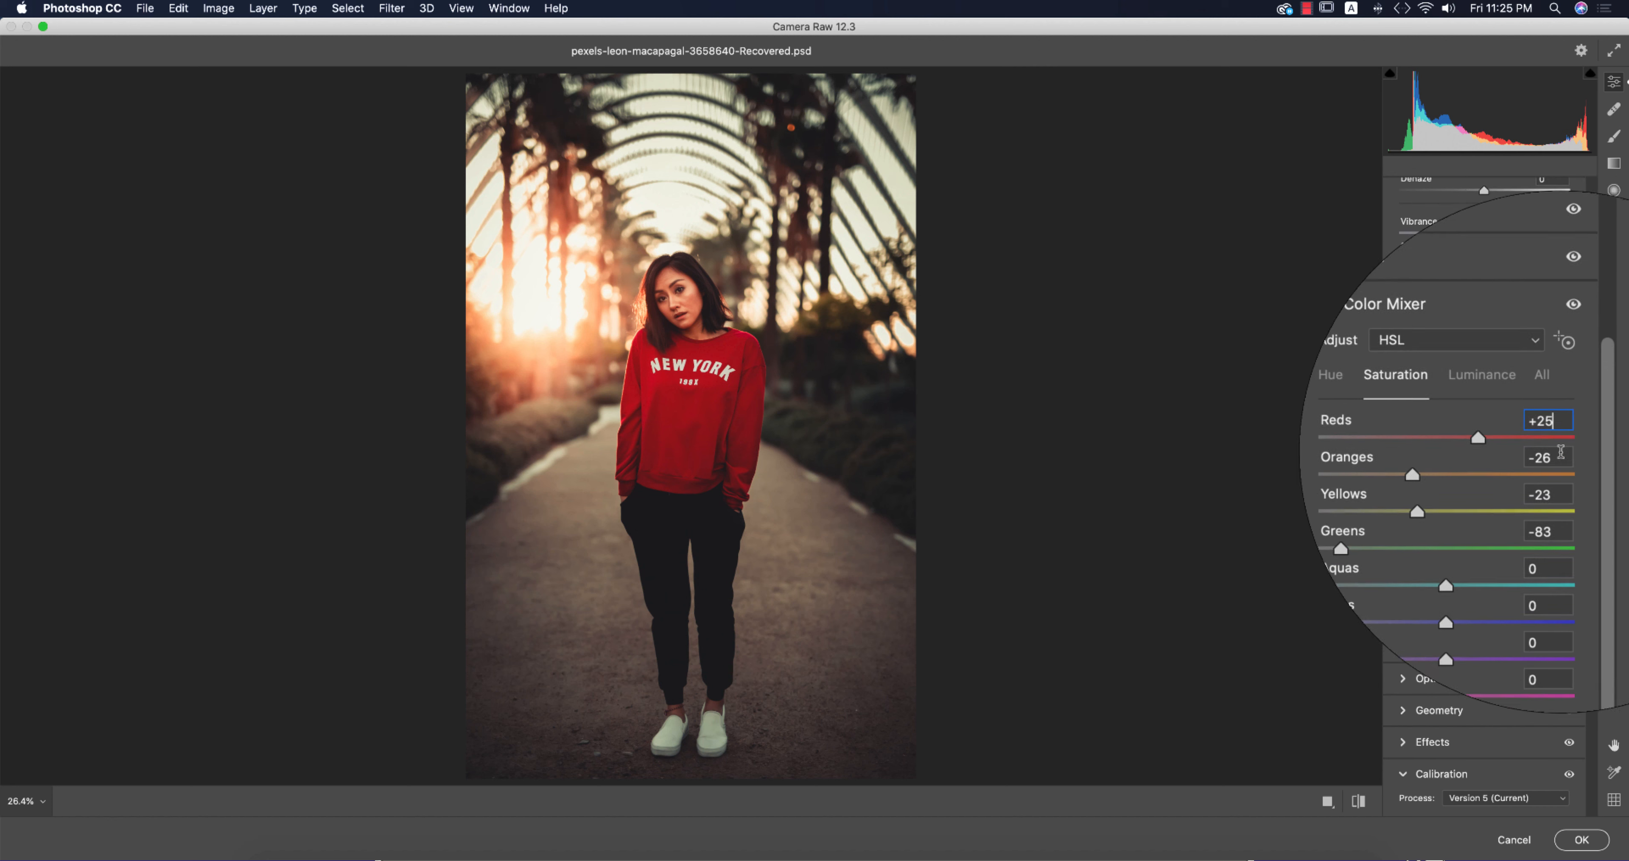
pyautogui.click(1561, 455)
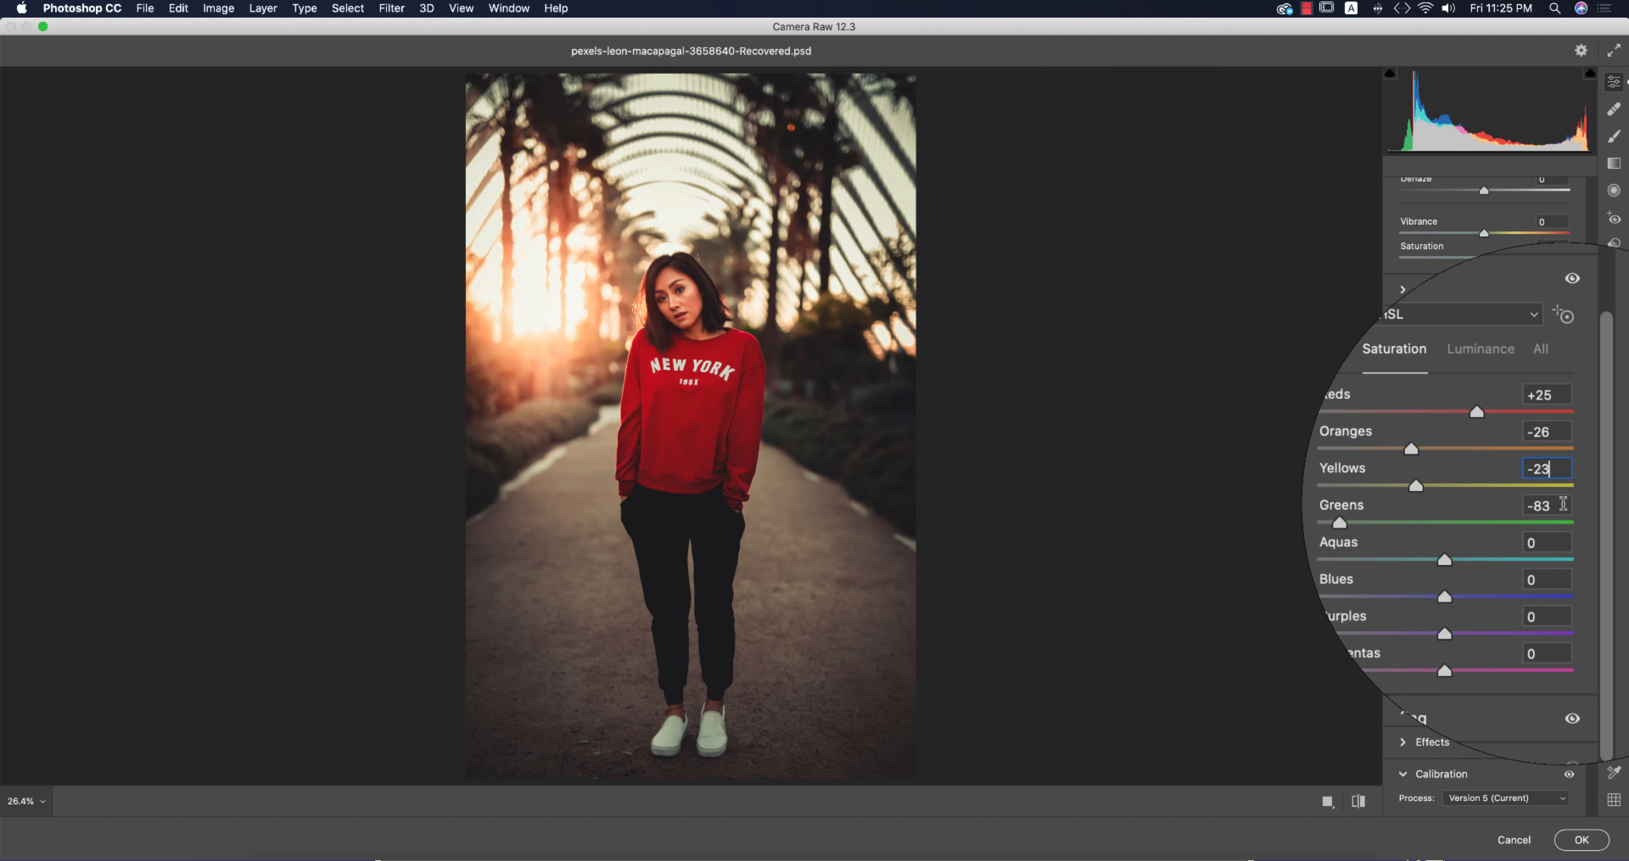
pyautogui.scroll(-1, 1544, 443)
pyautogui.click(1493, 399)
pyautogui.click(1564, 432)
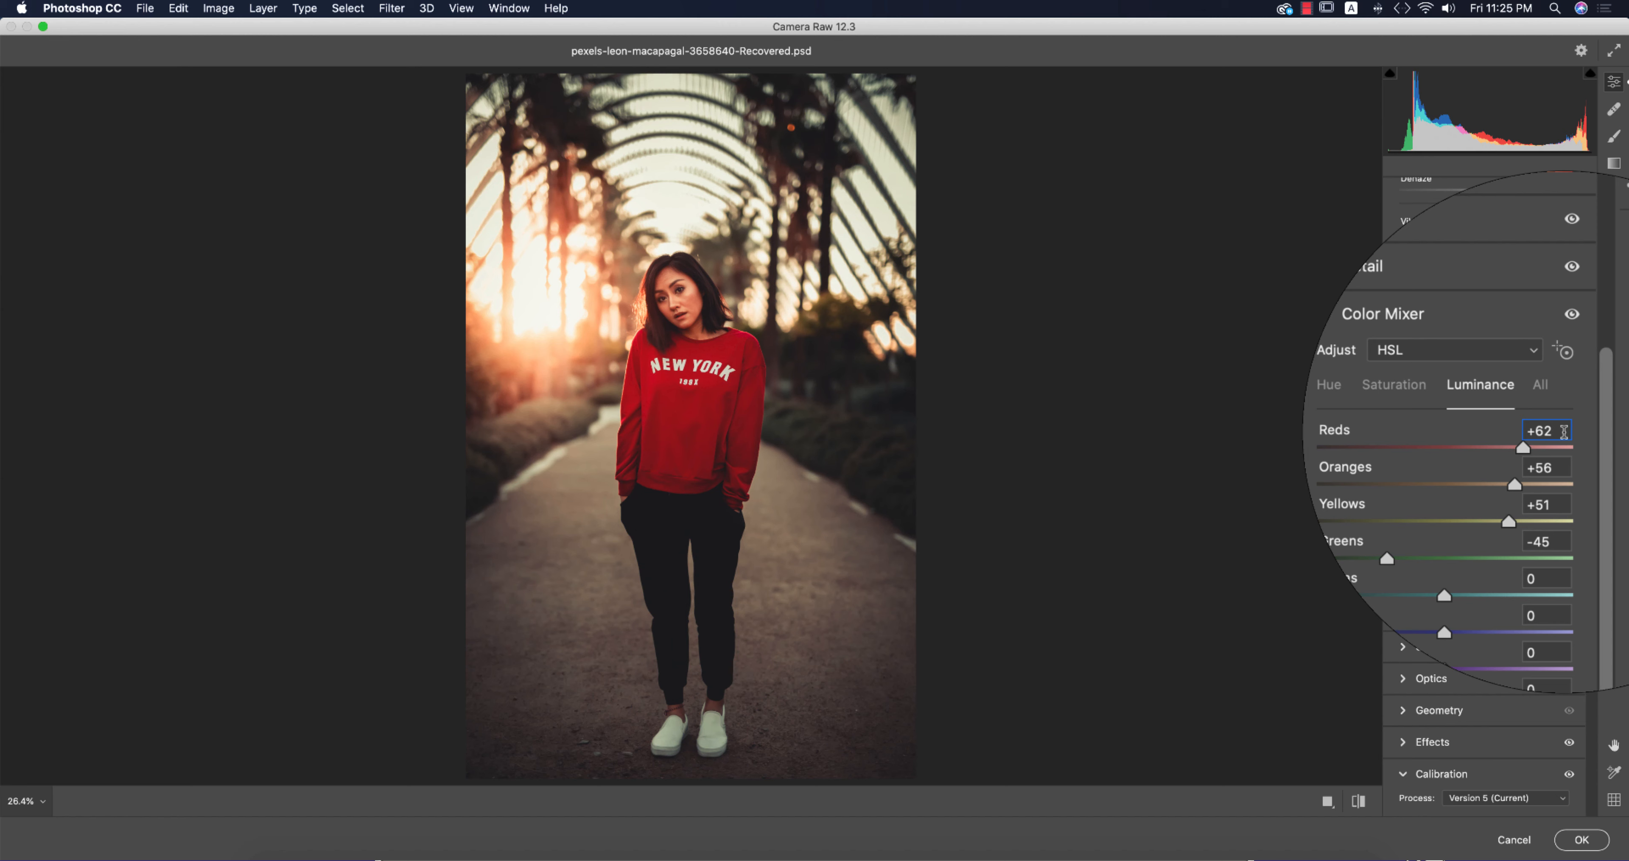
pyautogui.click(1562, 456)
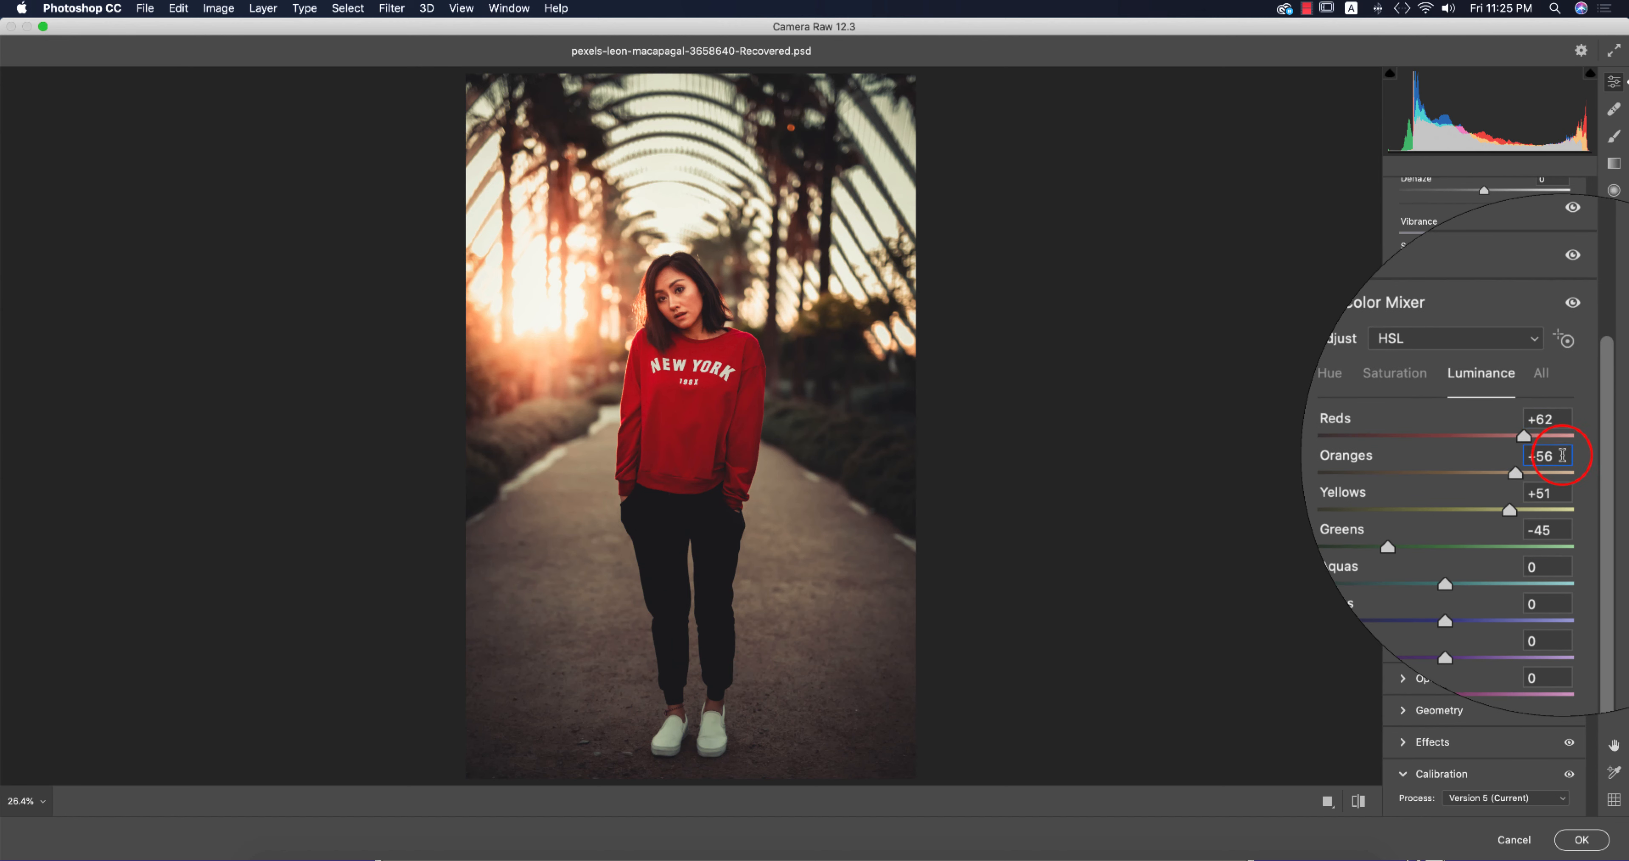
pyautogui.click(1560, 493)
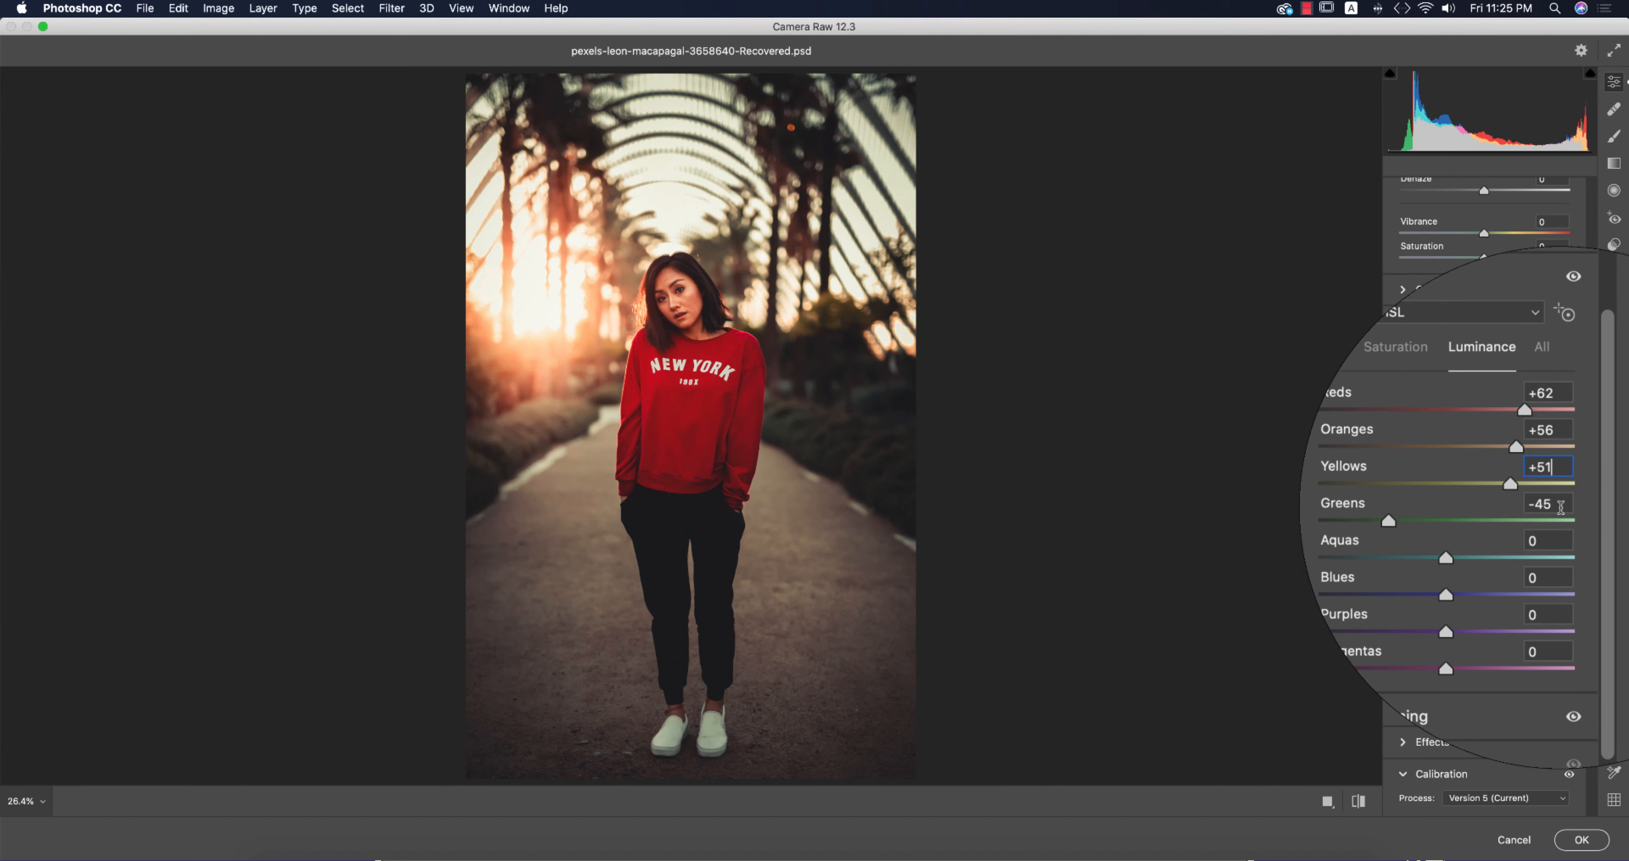
pyautogui.click(1404, 356)
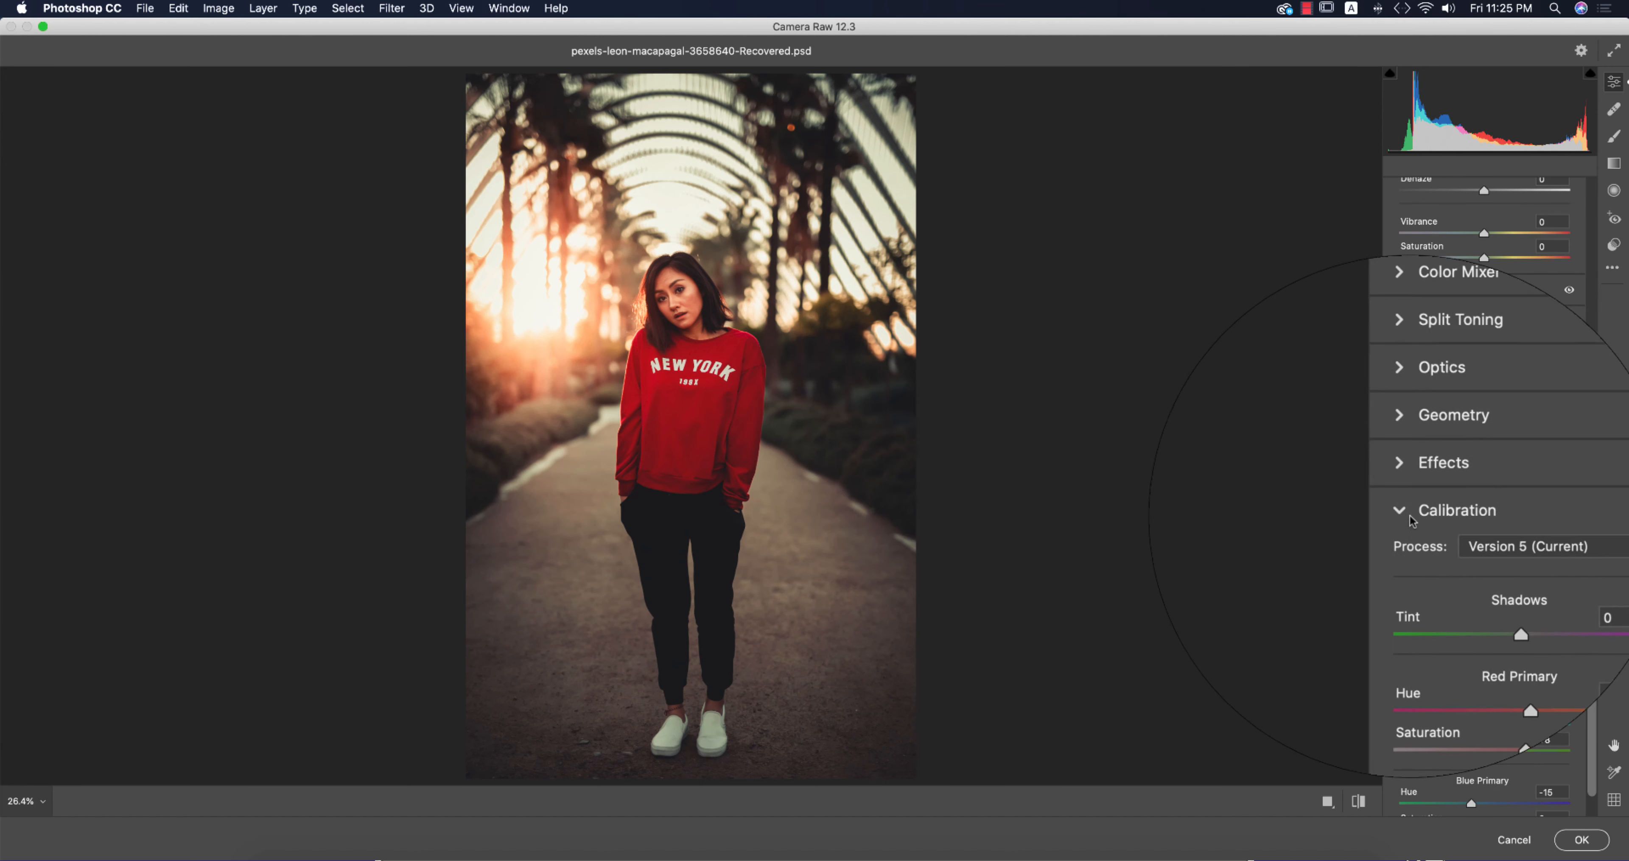
# - Review the Calibration hue and saturation values for the red, green and blue primaries
pyautogui.scroll(-1, 1507, 600)
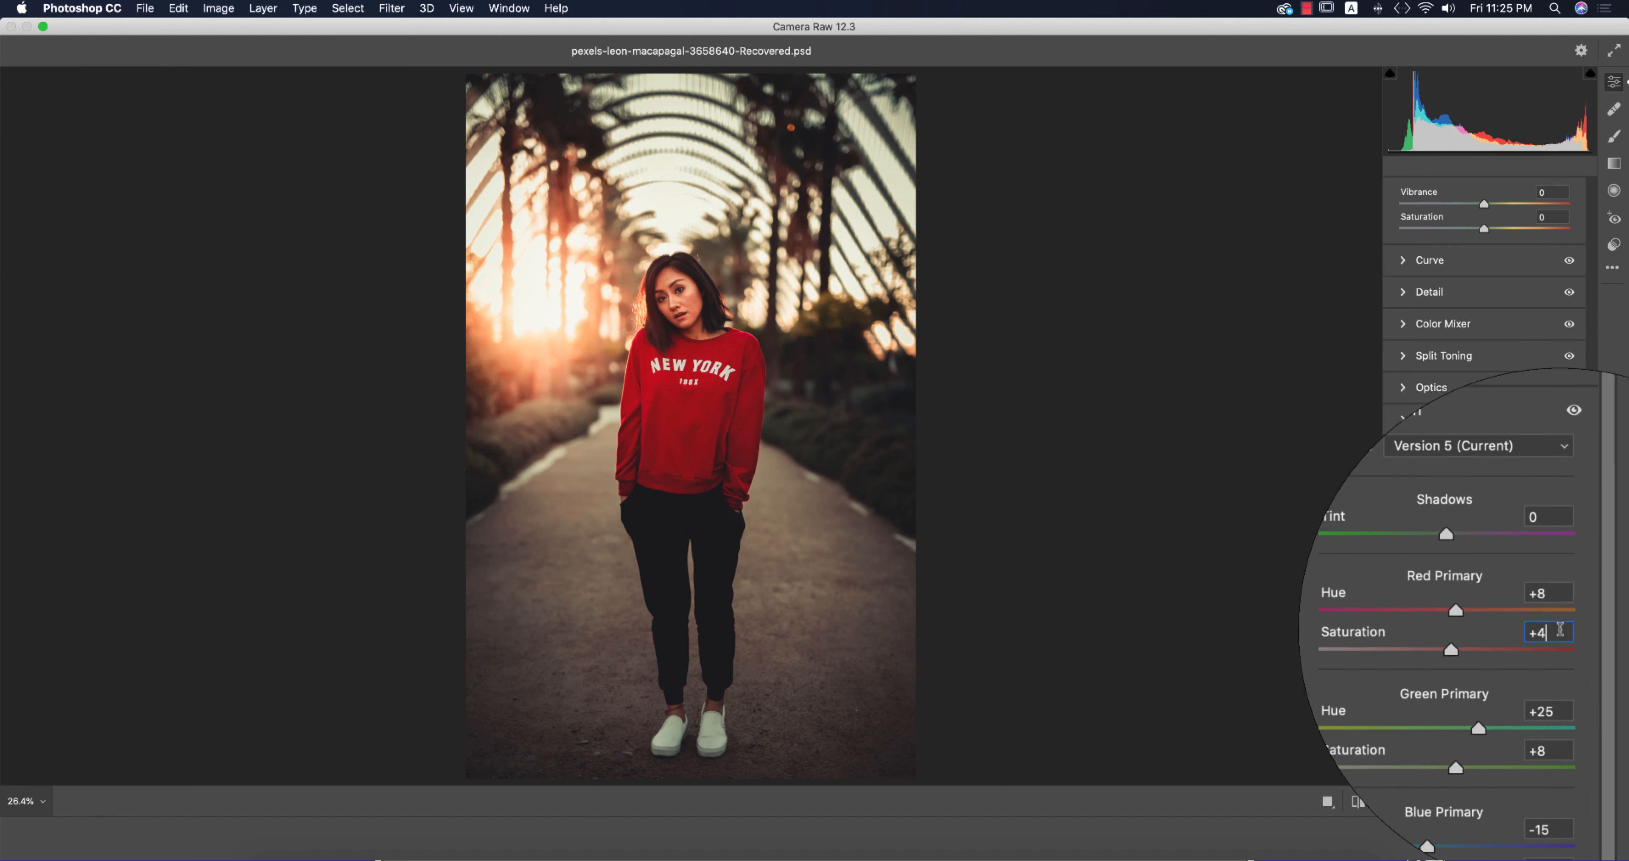
pyautogui.click(1562, 686)
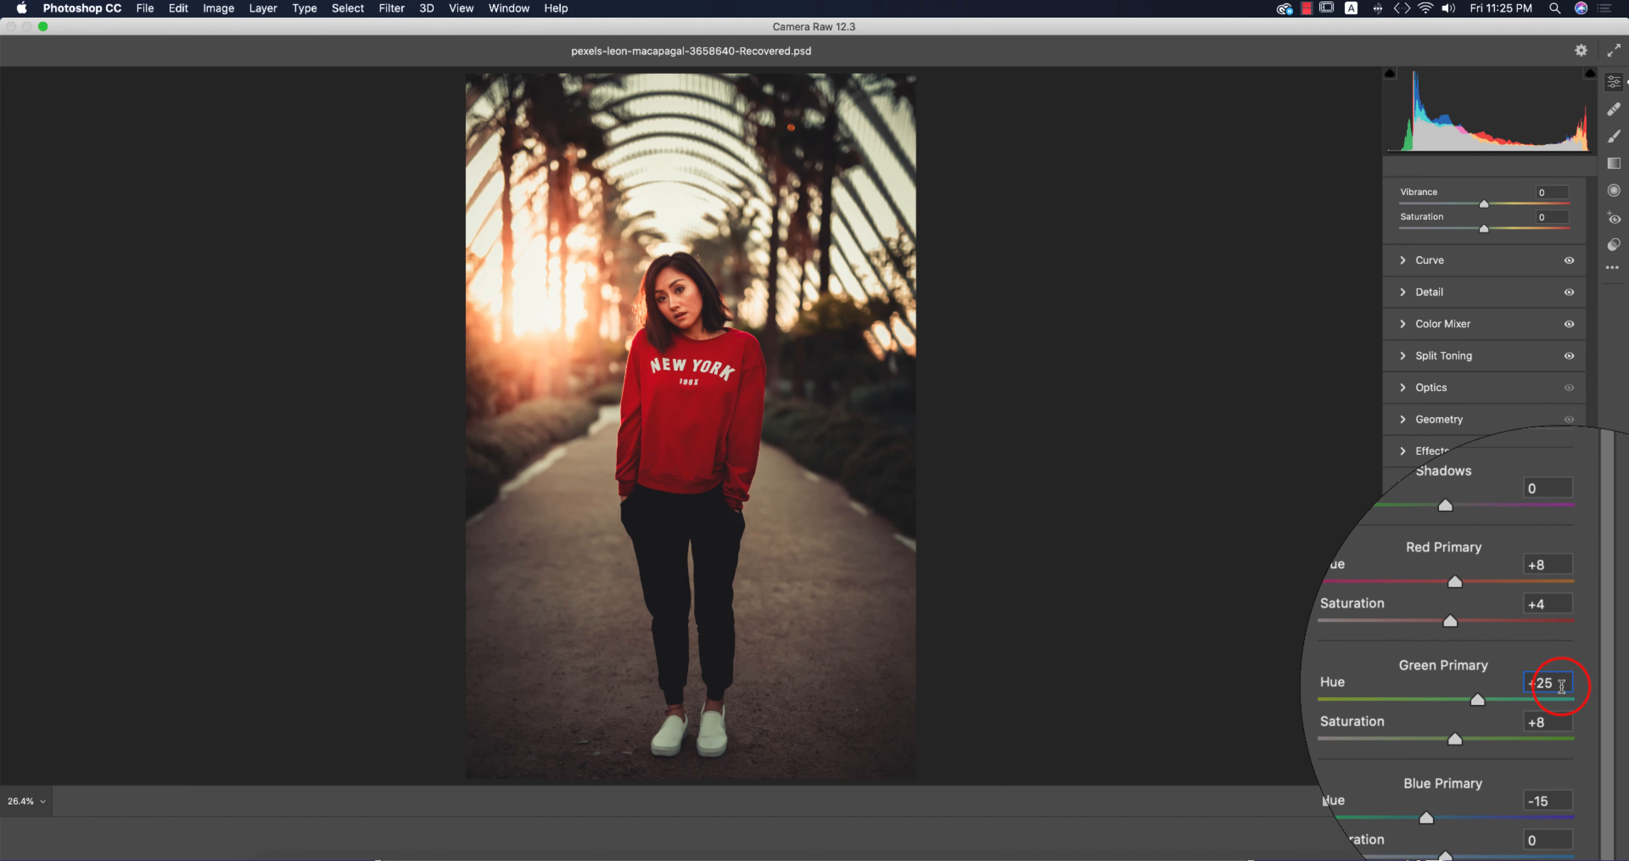
pyautogui.click(1559, 721)
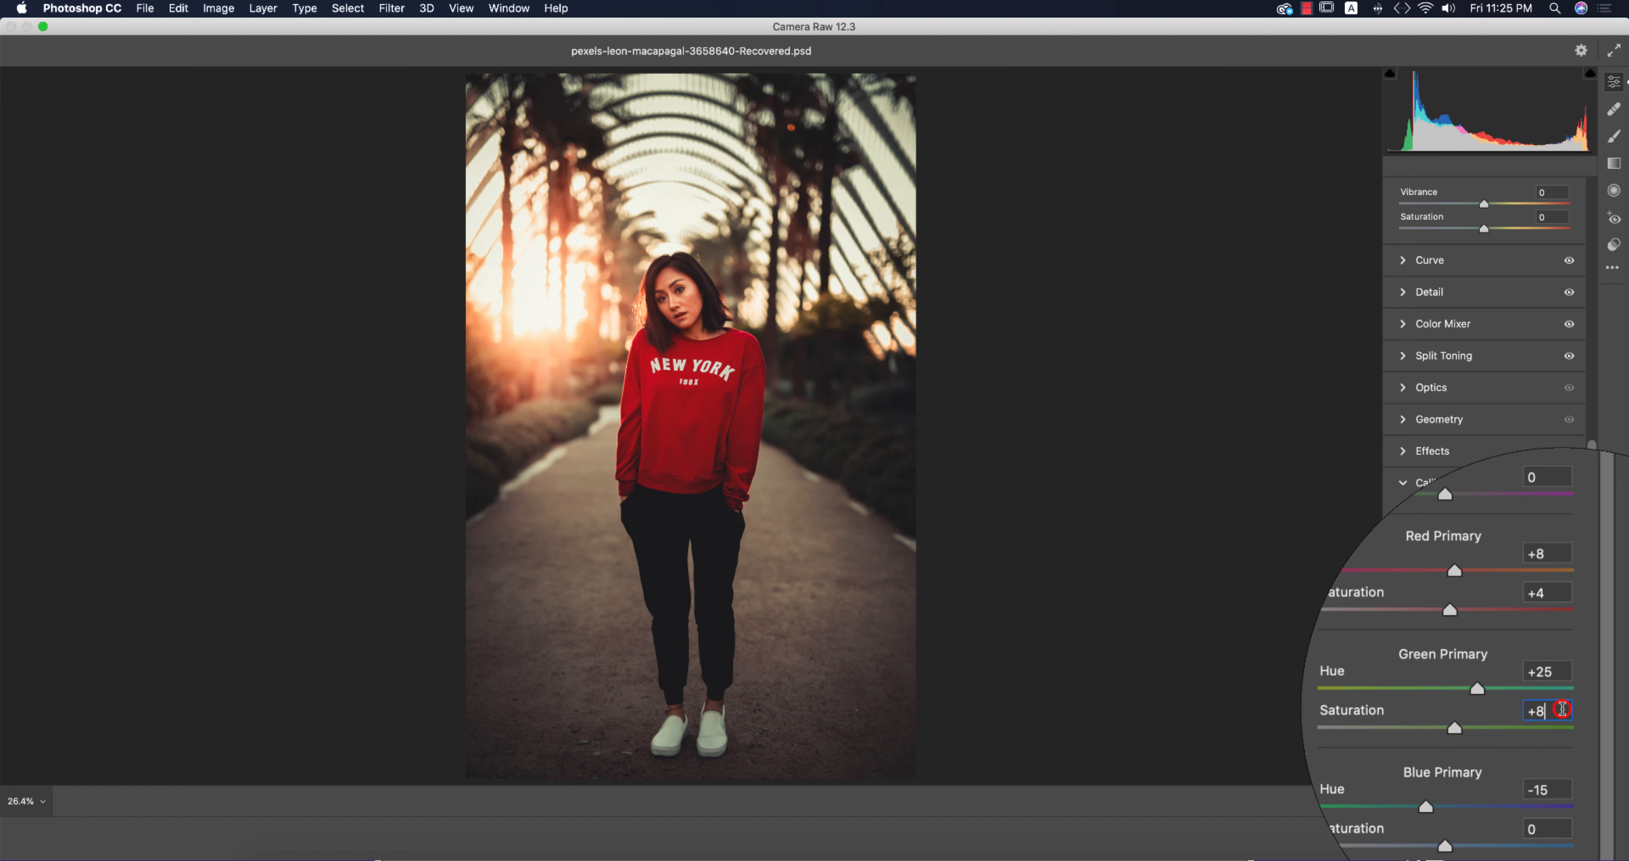
pyautogui.click(1559, 764)
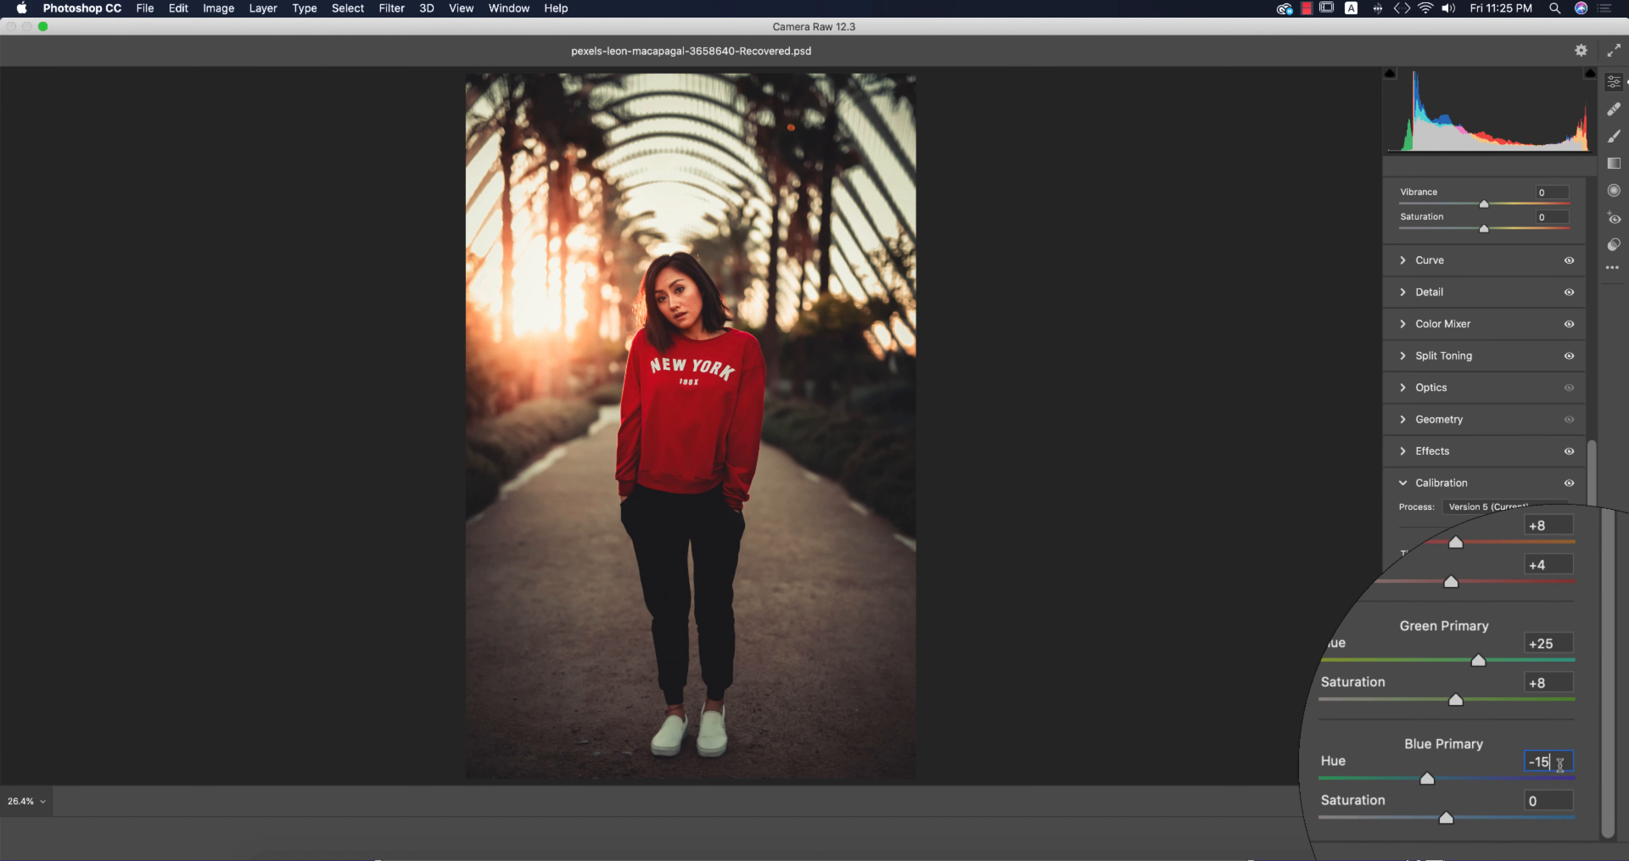
pyautogui.scroll(10, 1455, 633)
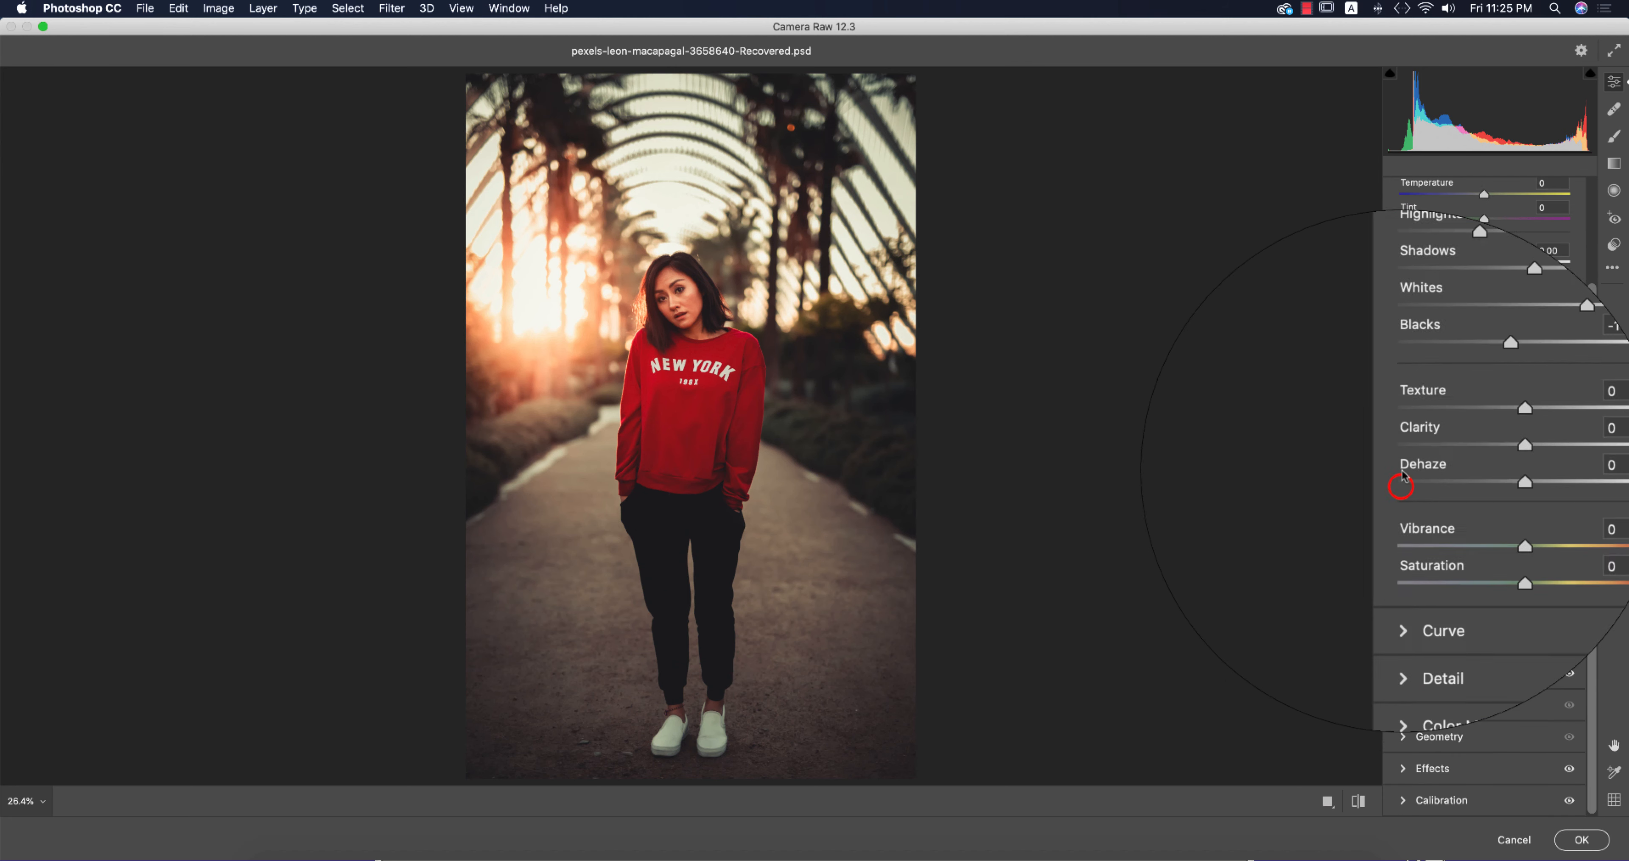
# - Apply the Camera Raw adjustments to Layer 1 and toggle the layer's visibility to compare it with the original
pyautogui.scroll(5, 1418, 588)
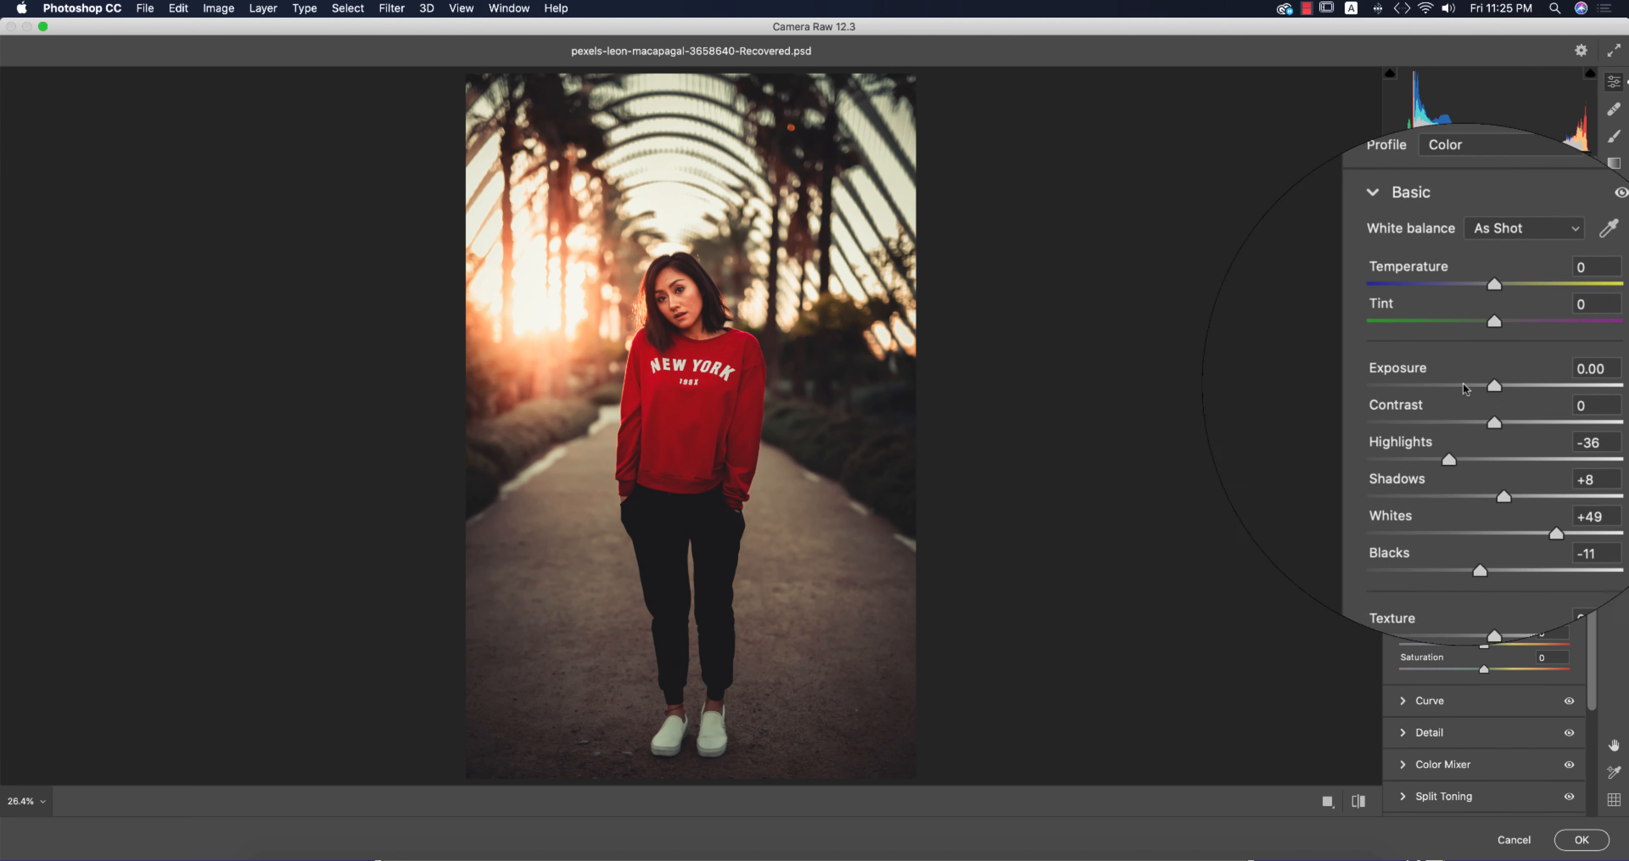
pyautogui.click(1403, 258)
pyautogui.click(1582, 839)
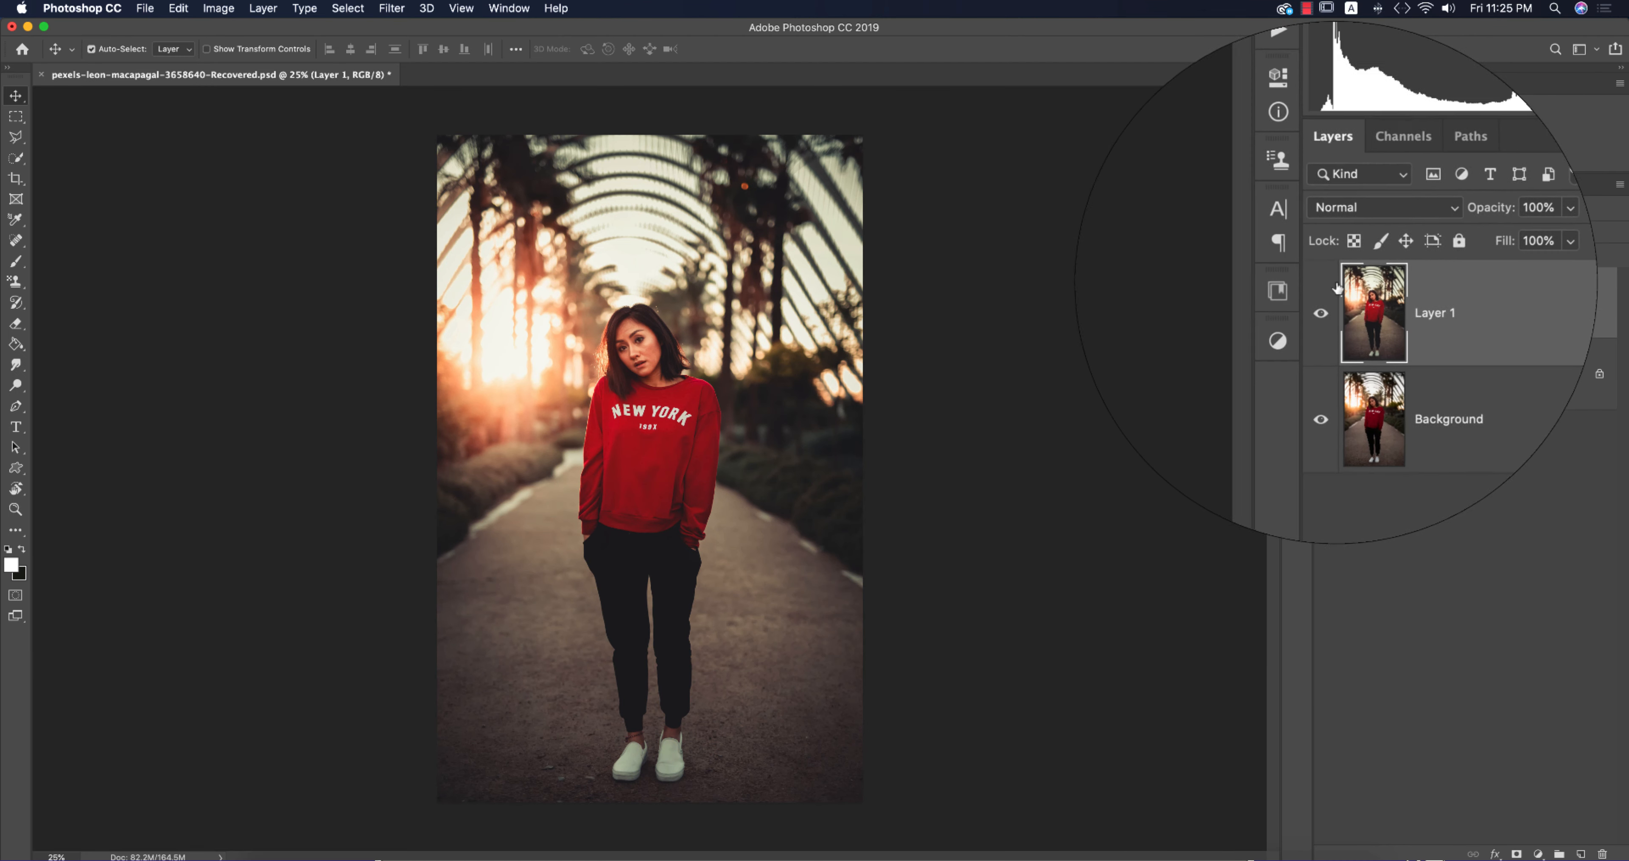
pyautogui.click(1327, 303)
pyautogui.click(1326, 303)
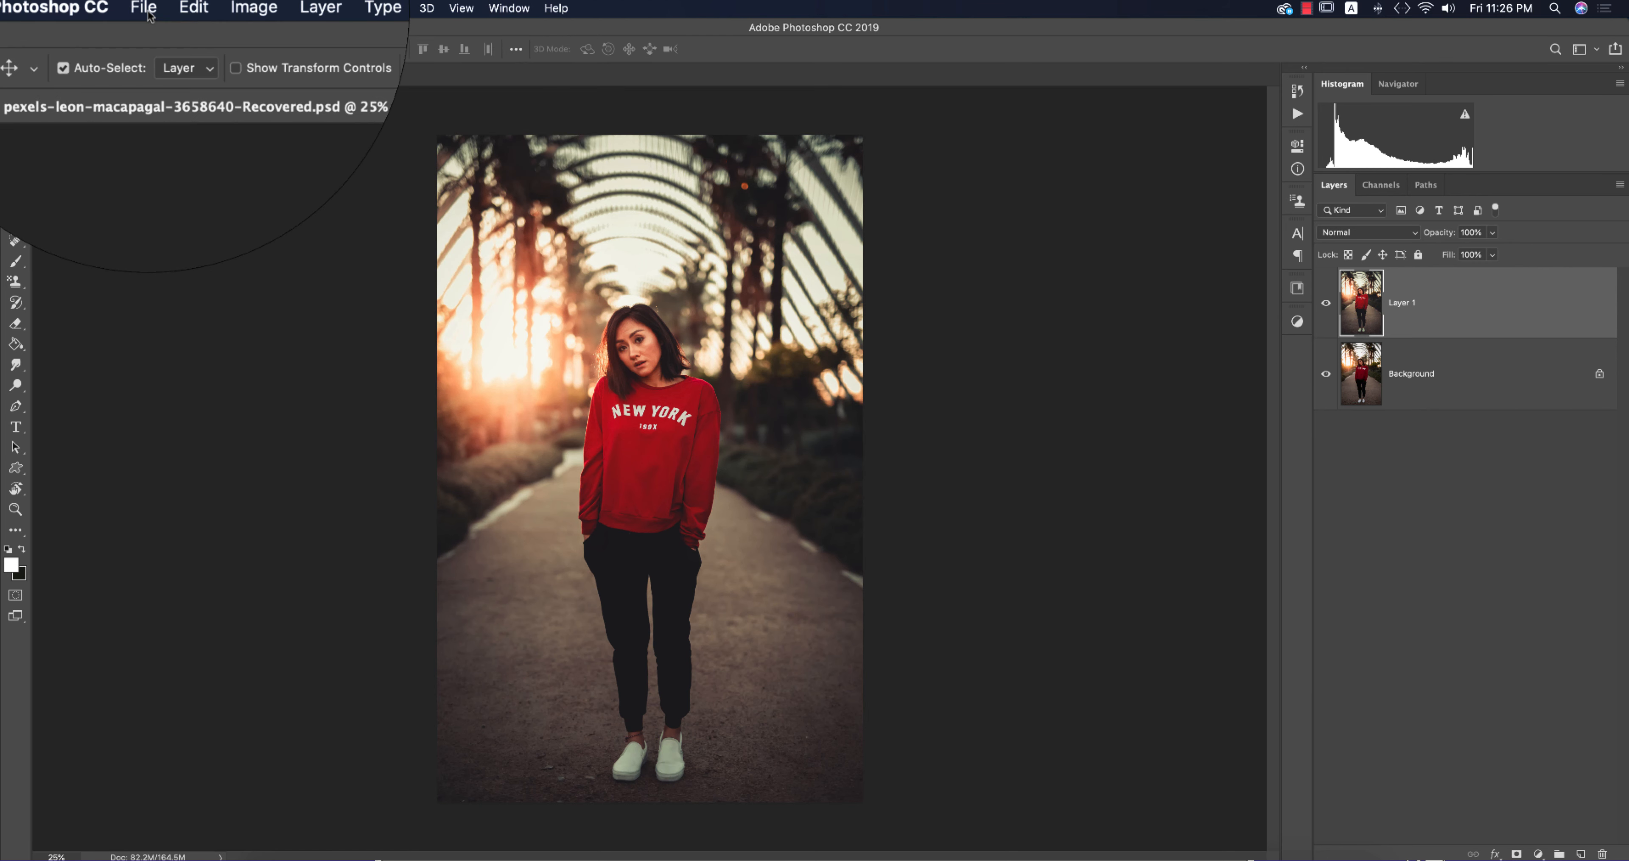
# - Open the image pexels-leon-macapagal-2565794.jpg from the 16-92020 folder
pyautogui.click(145, 9)
pyautogui.click(166, 43)
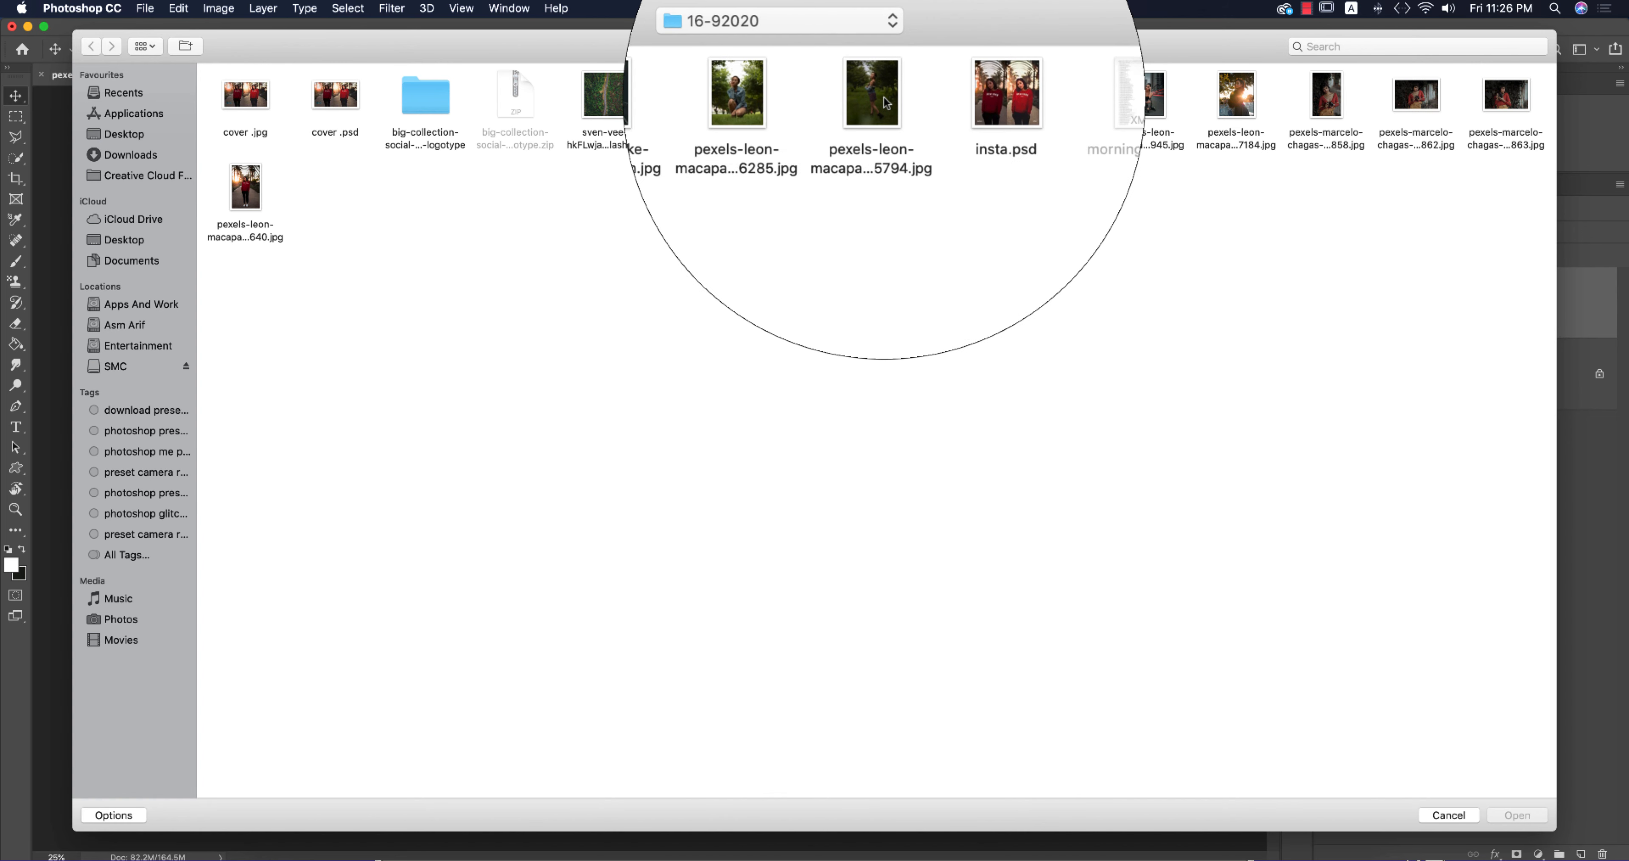
pyautogui.click(883, 101)
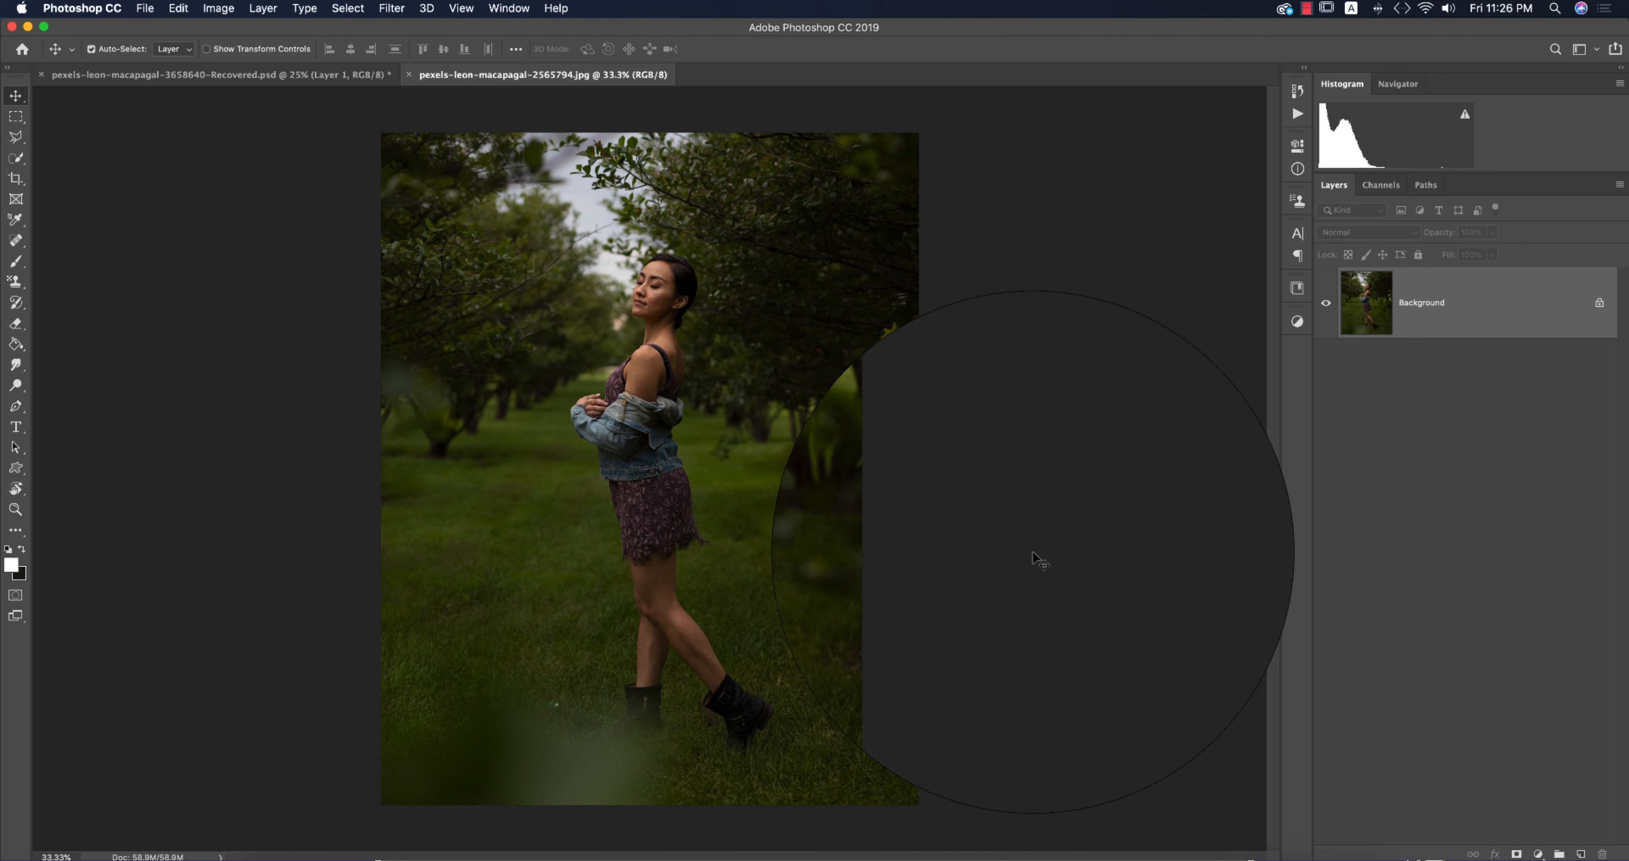
# - Duplicate the Background layer of the orchard photo and open the copy in the Camera Raw Filter
pyautogui.press('super+j')
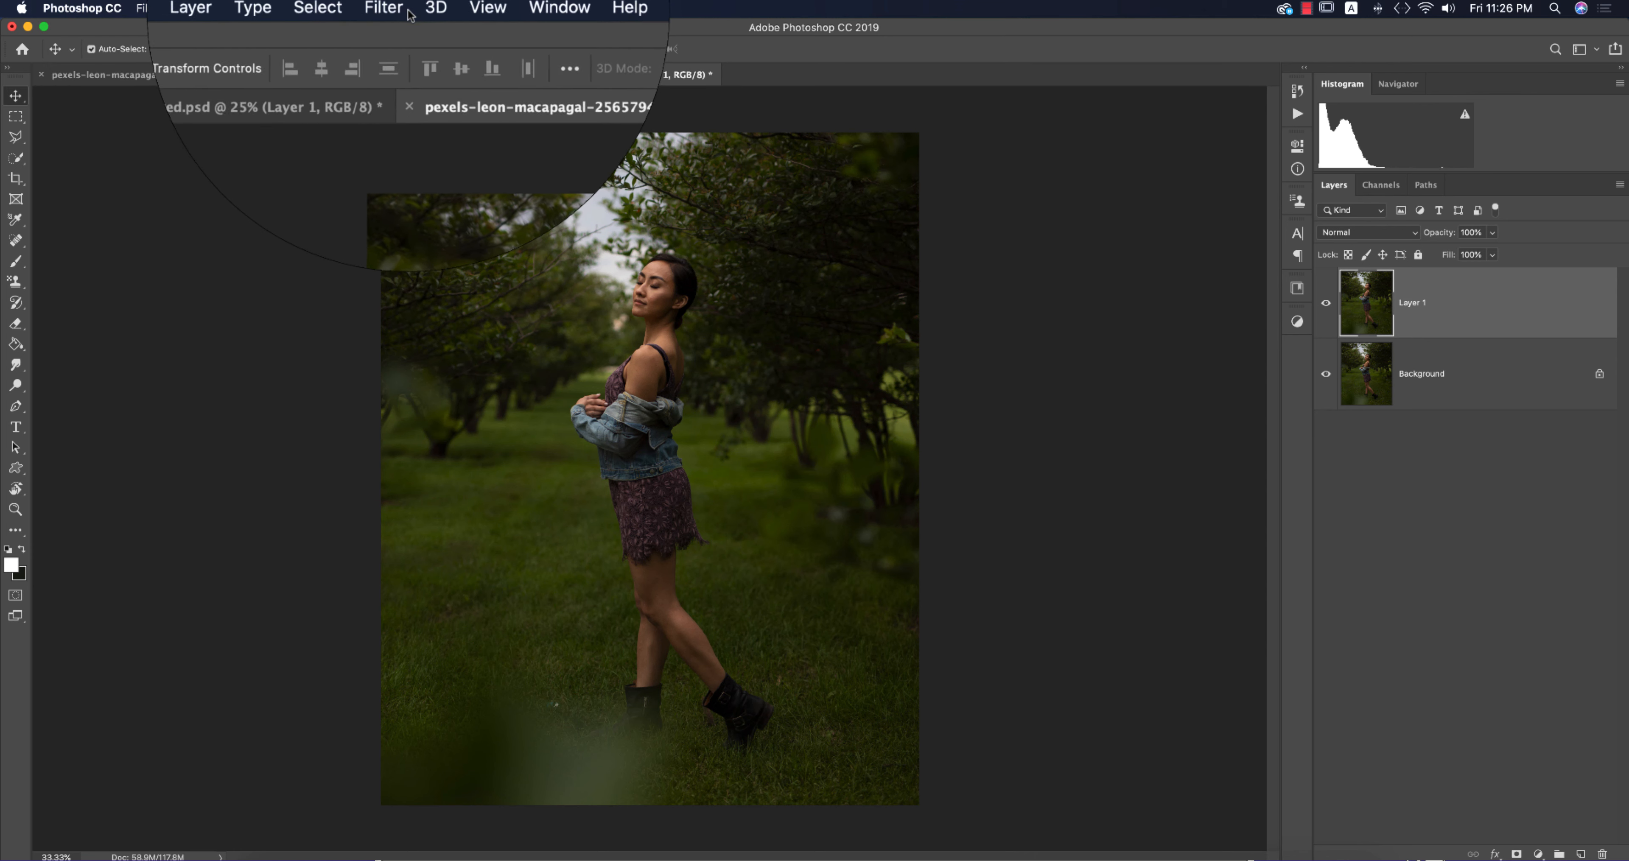
pyautogui.click(392, 9)
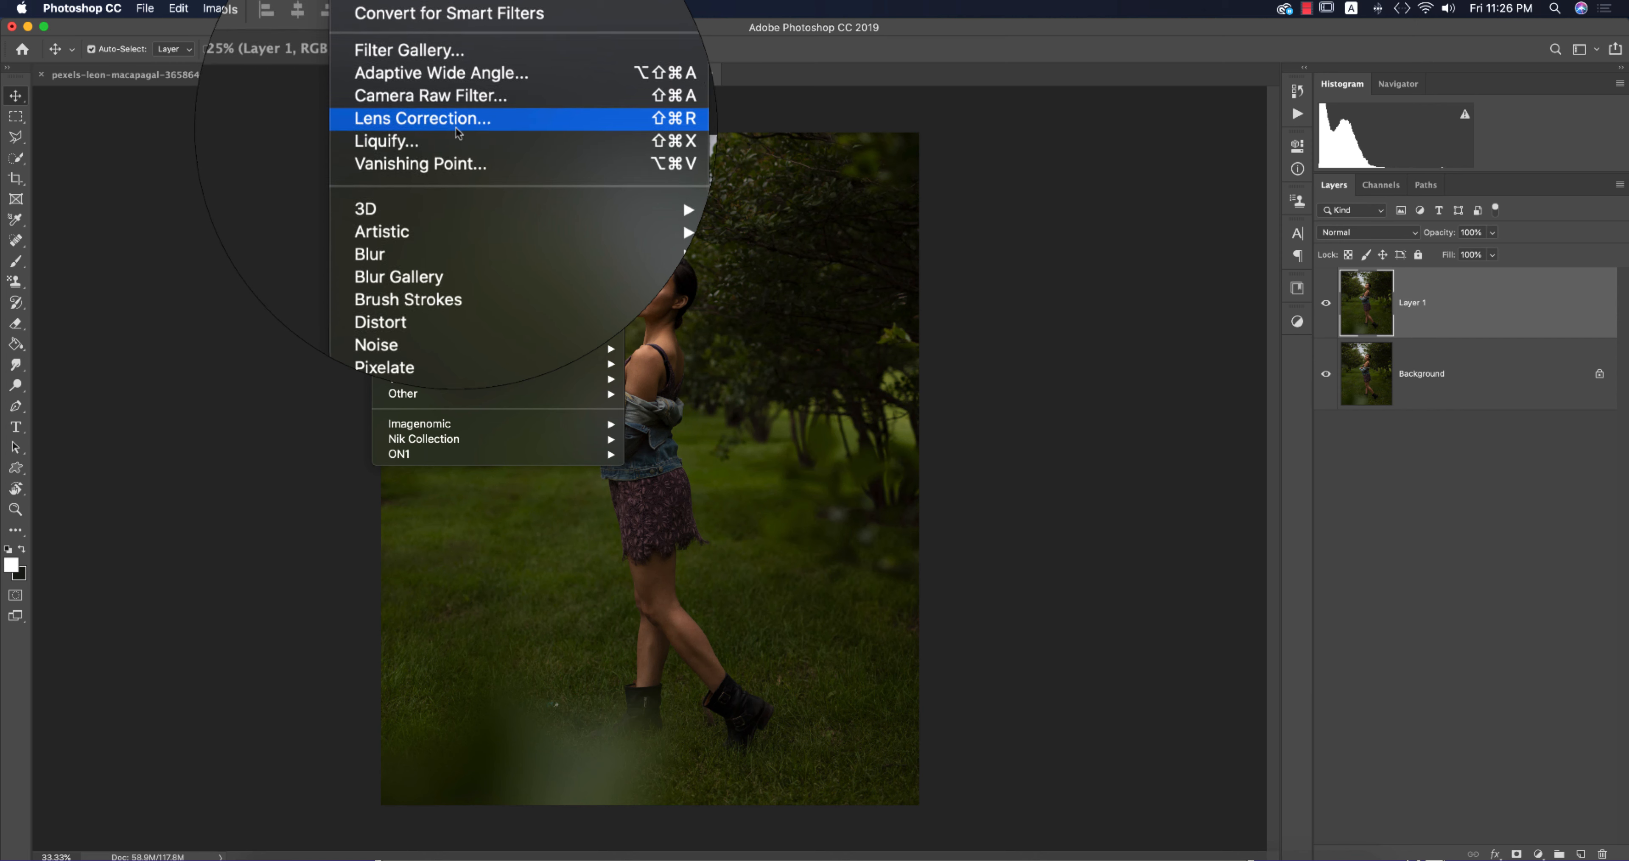
pyautogui.click(460, 113)
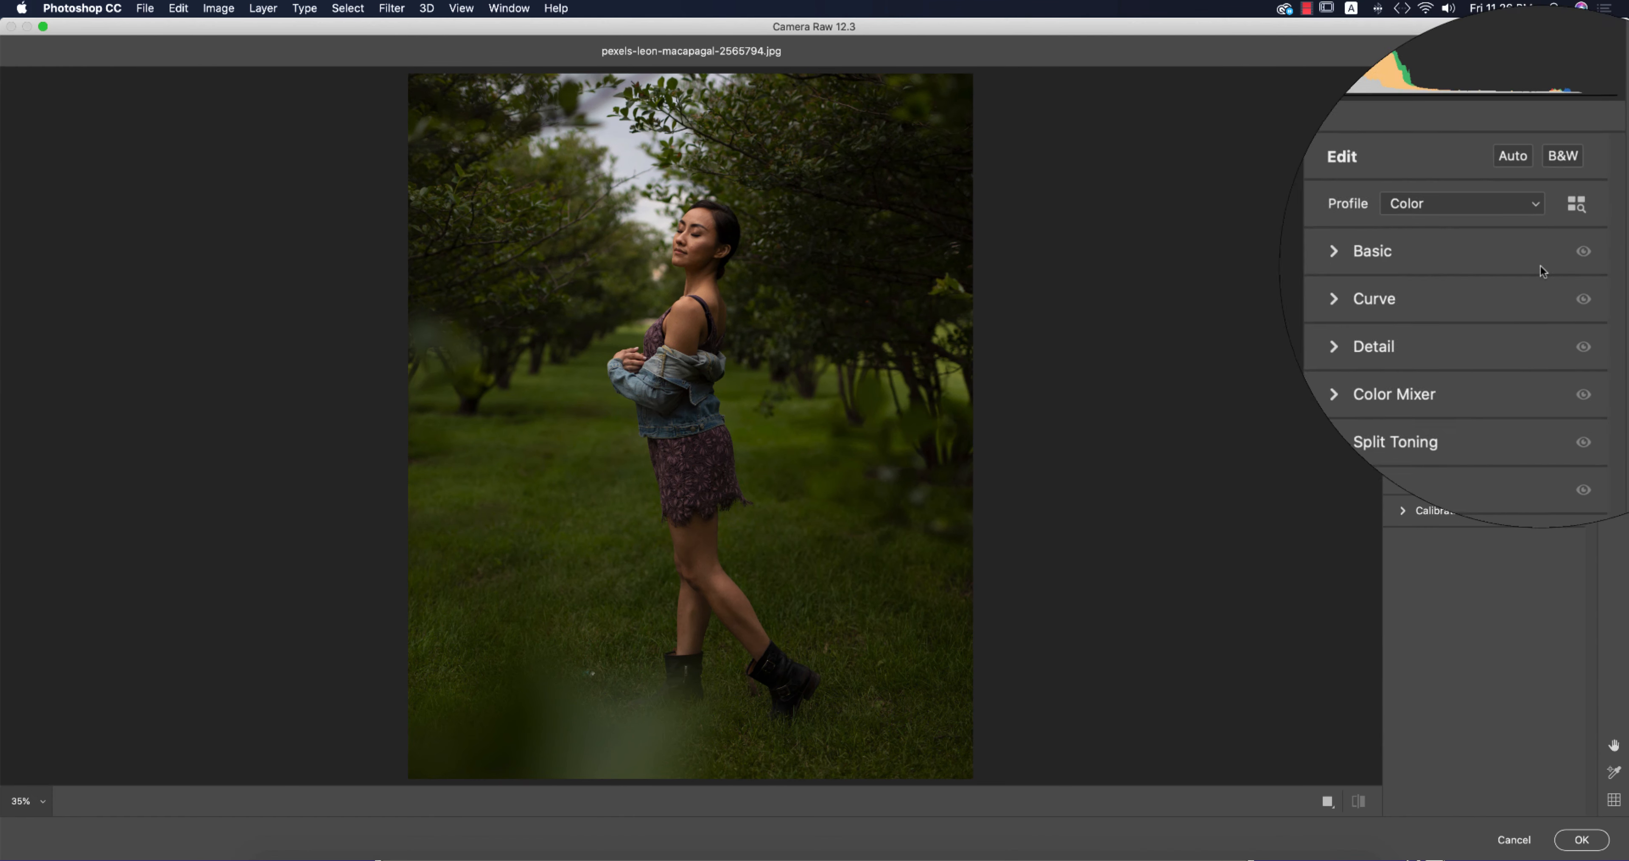
# - Load the morning sn.xmp settings from the 16-92020 folder onto the orchard photo in Camera Raw
pyautogui.click(1612, 272)
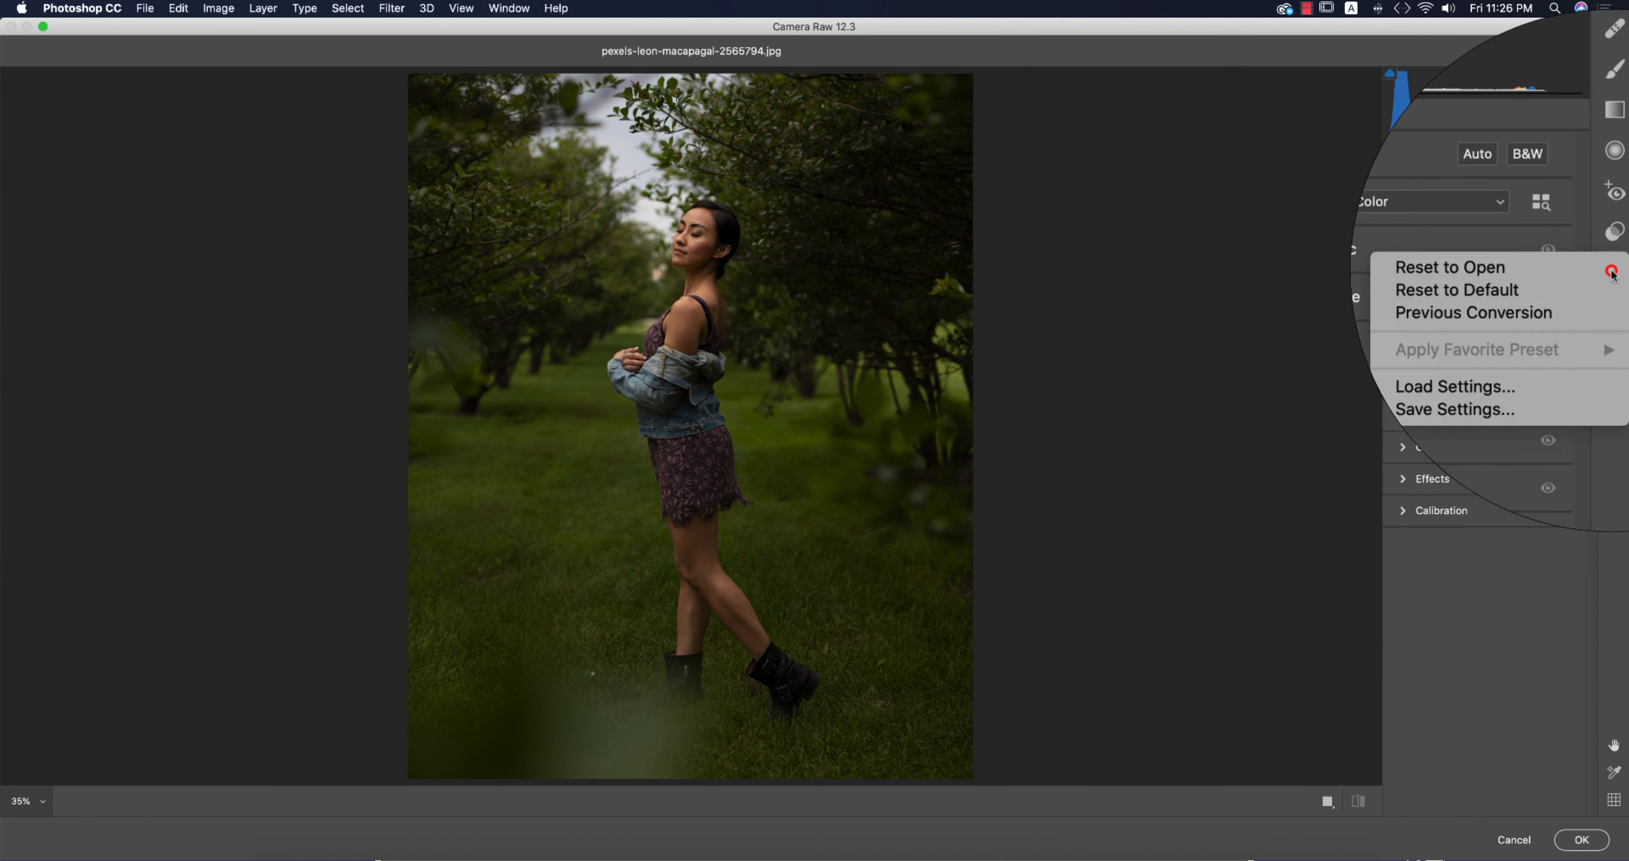
pyautogui.click(1509, 348)
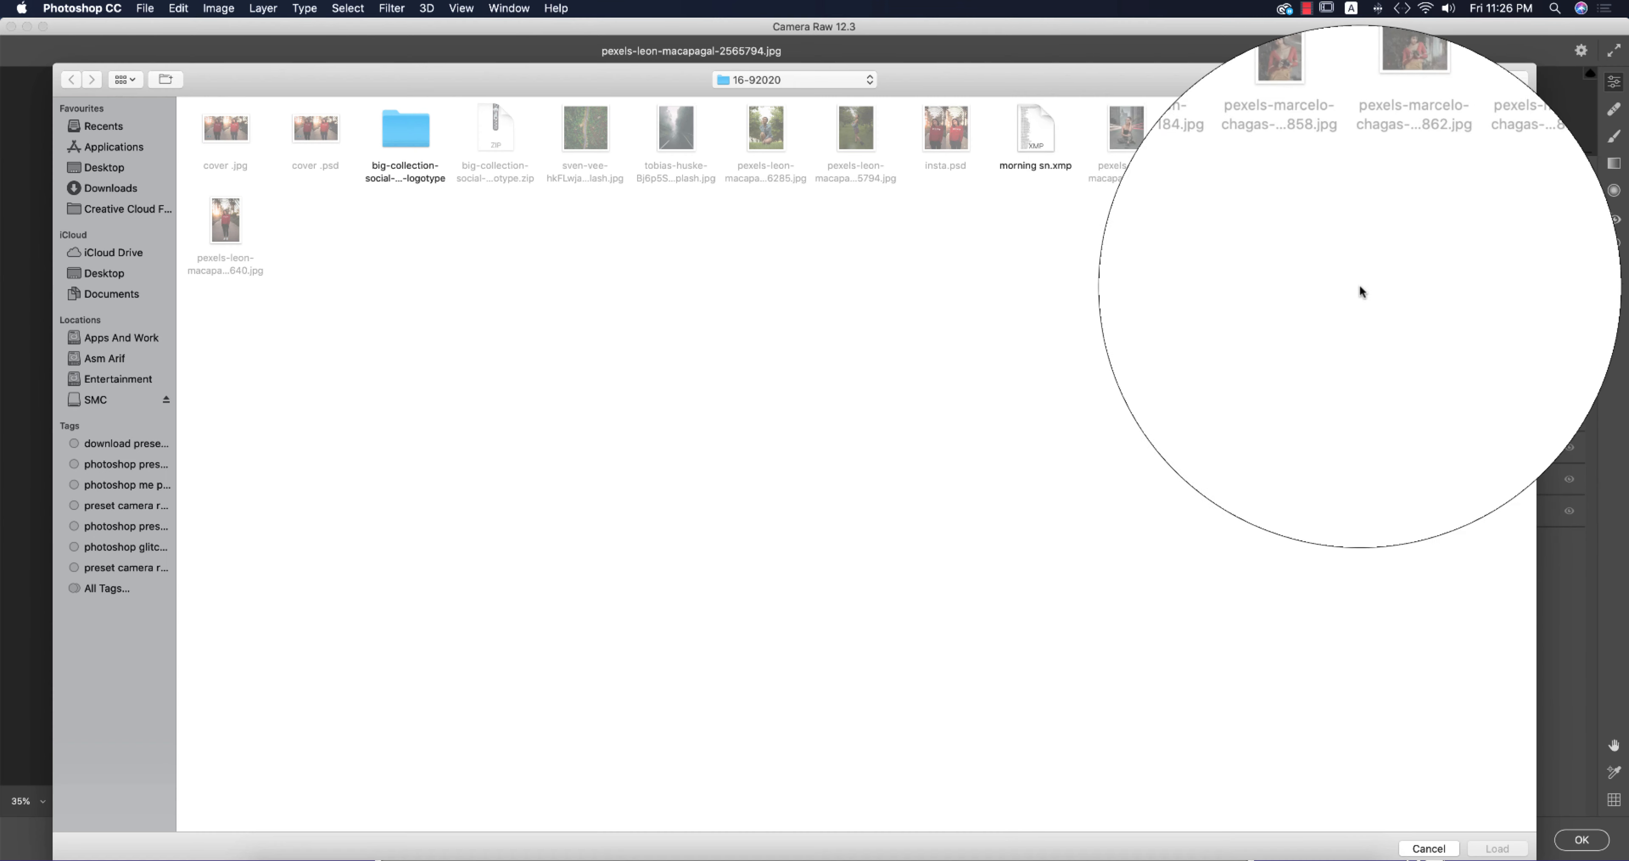
pyautogui.click(1498, 847)
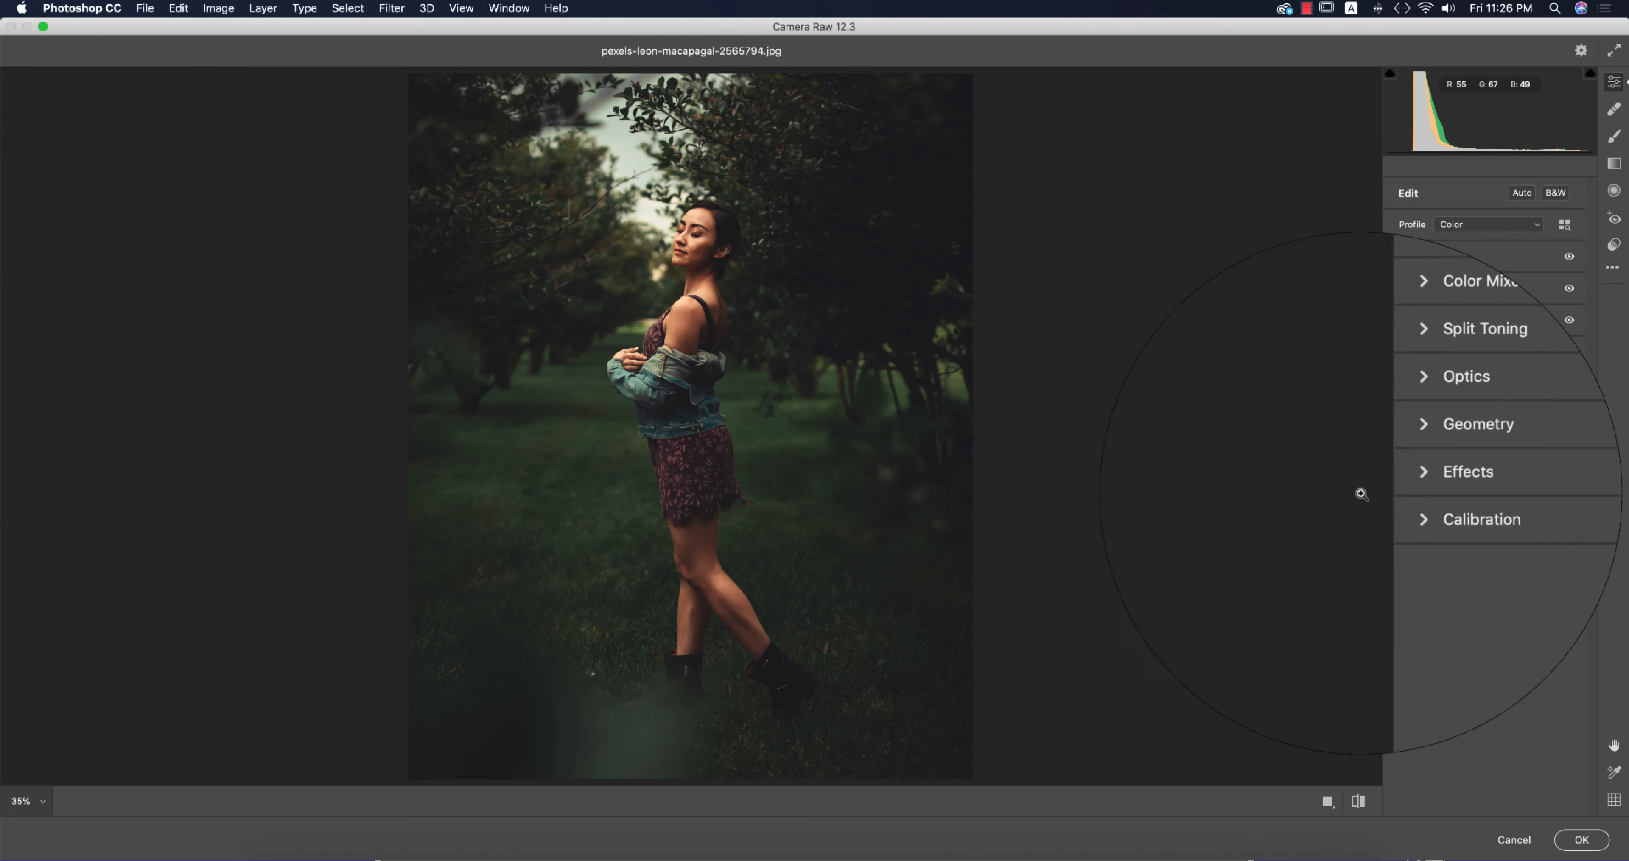
# - Compare the orchard photo's preset look with its default settings
pyautogui.click(1354, 802)
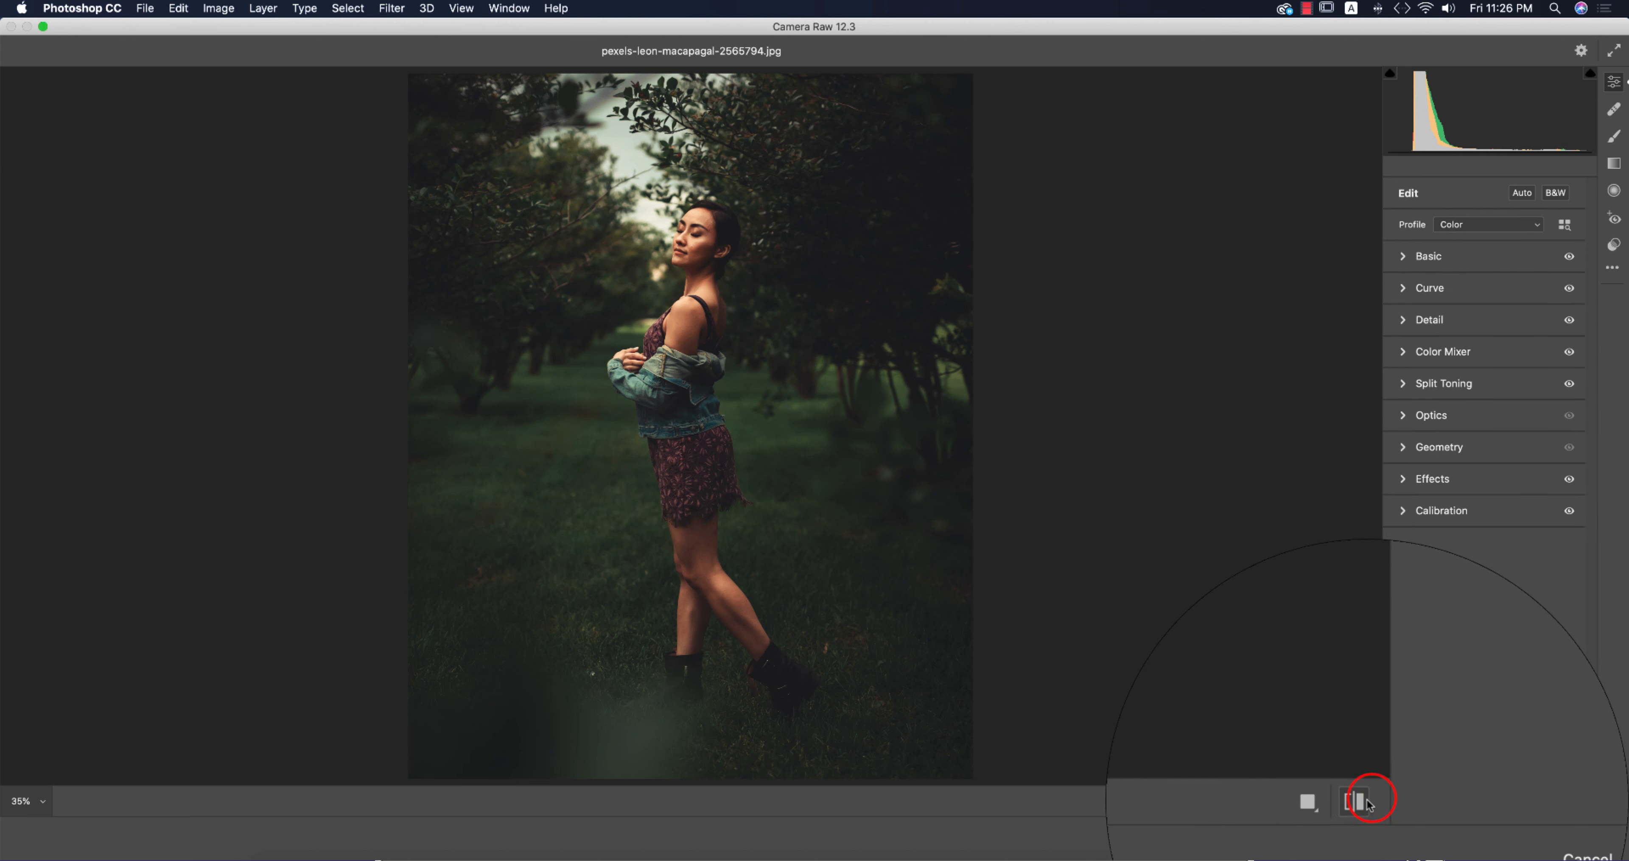
pyautogui.click(1365, 802)
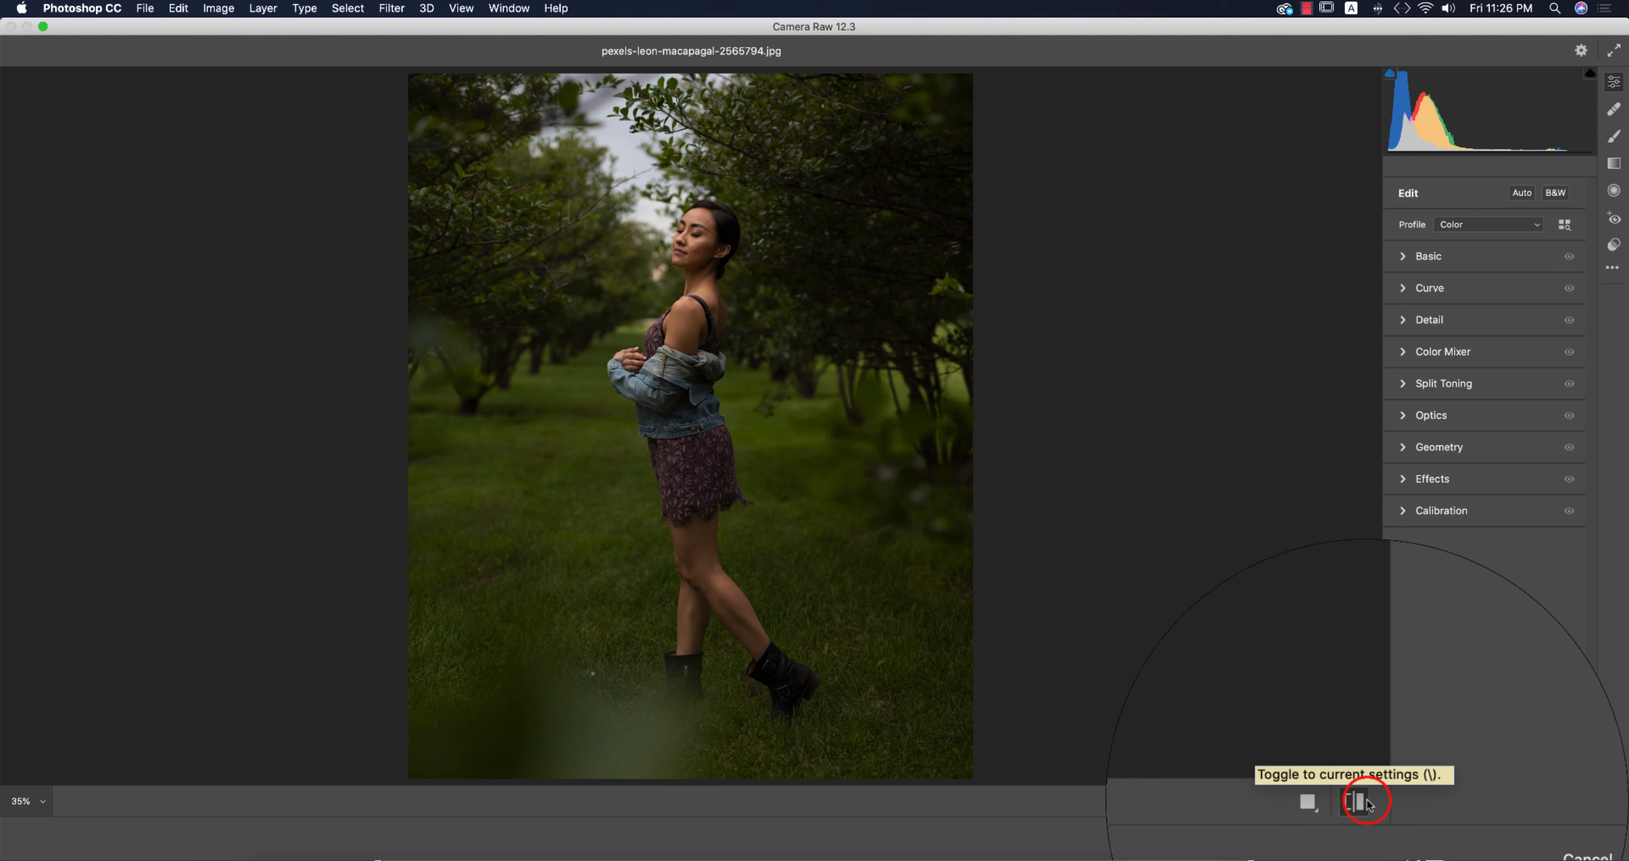
pyautogui.click(1359, 802)
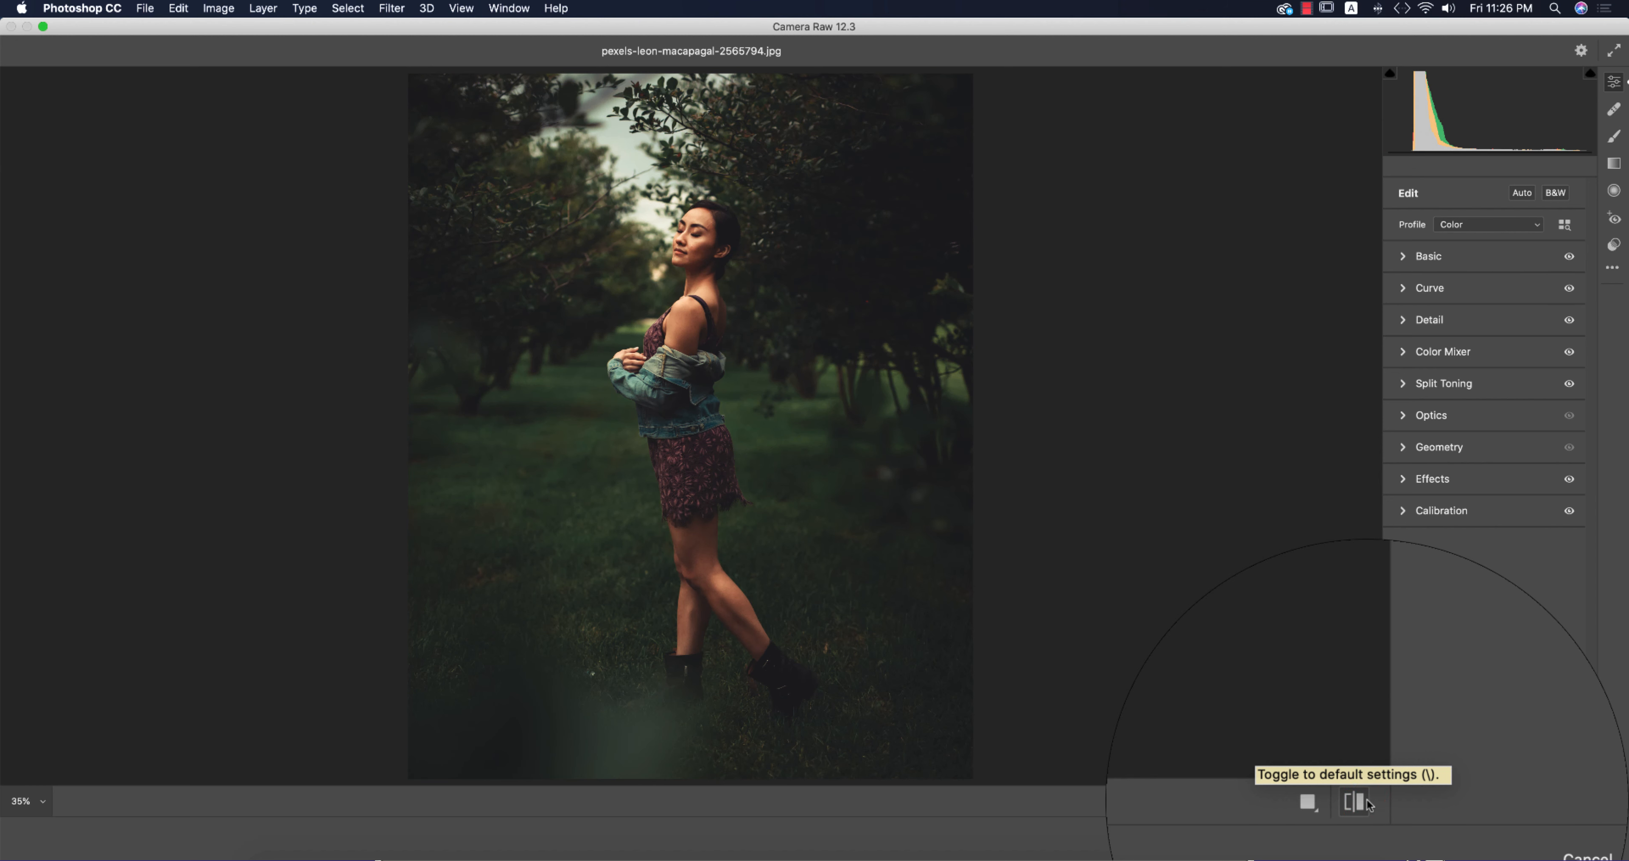
# - Set the Basic Temperature to +15, compare the result with the default settings, and show before and after side by side
pyautogui.click(1415, 260)
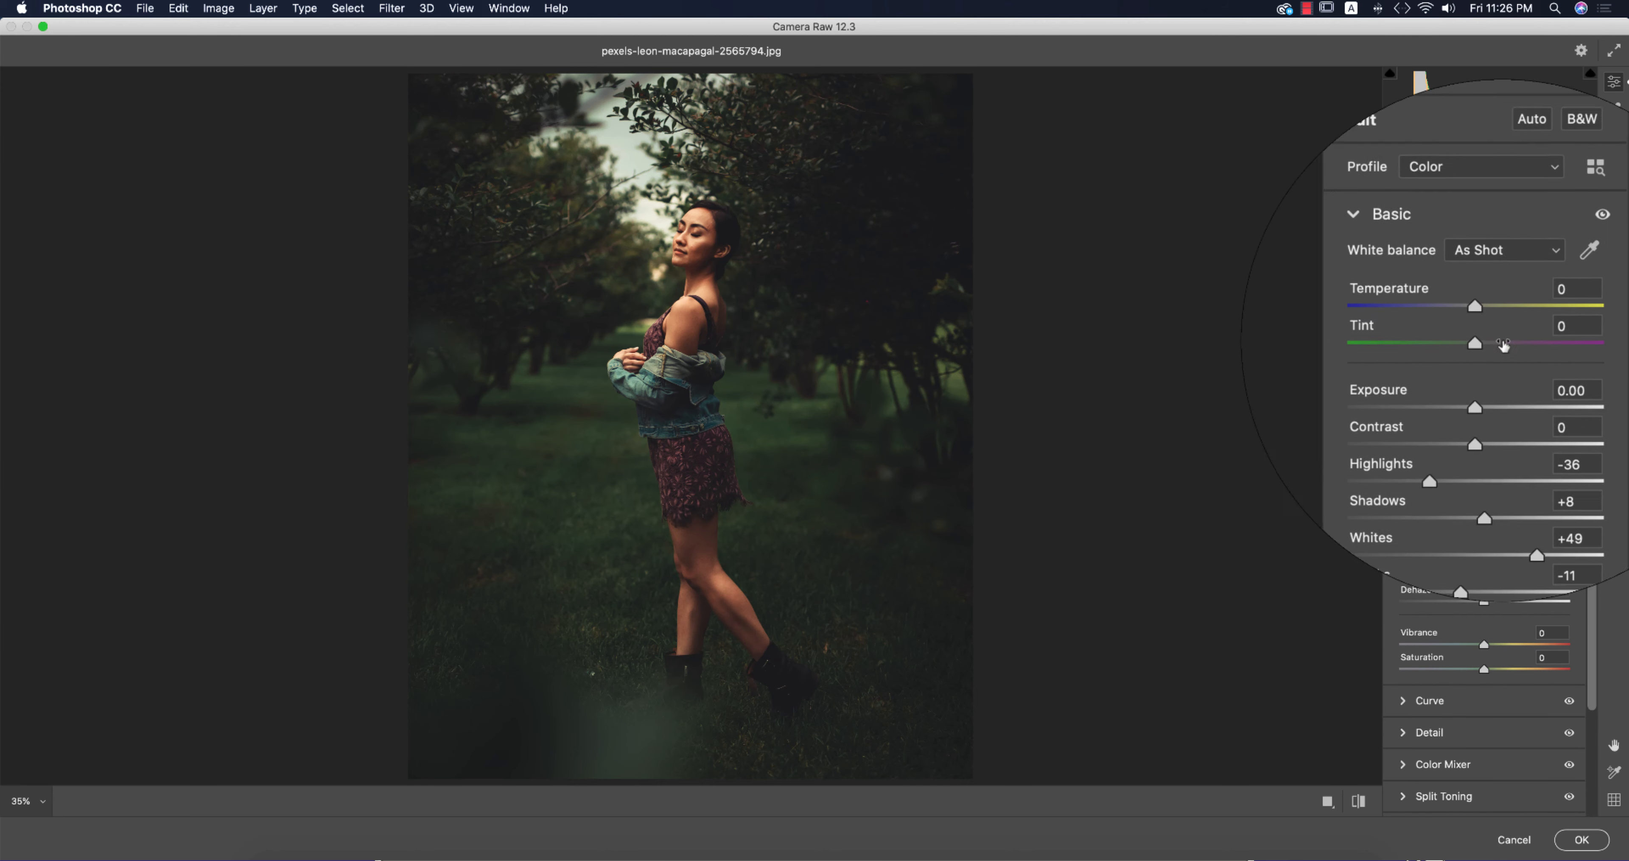
pyautogui.moveTo(1476, 316); pyautogui.dragTo(1499, 322)
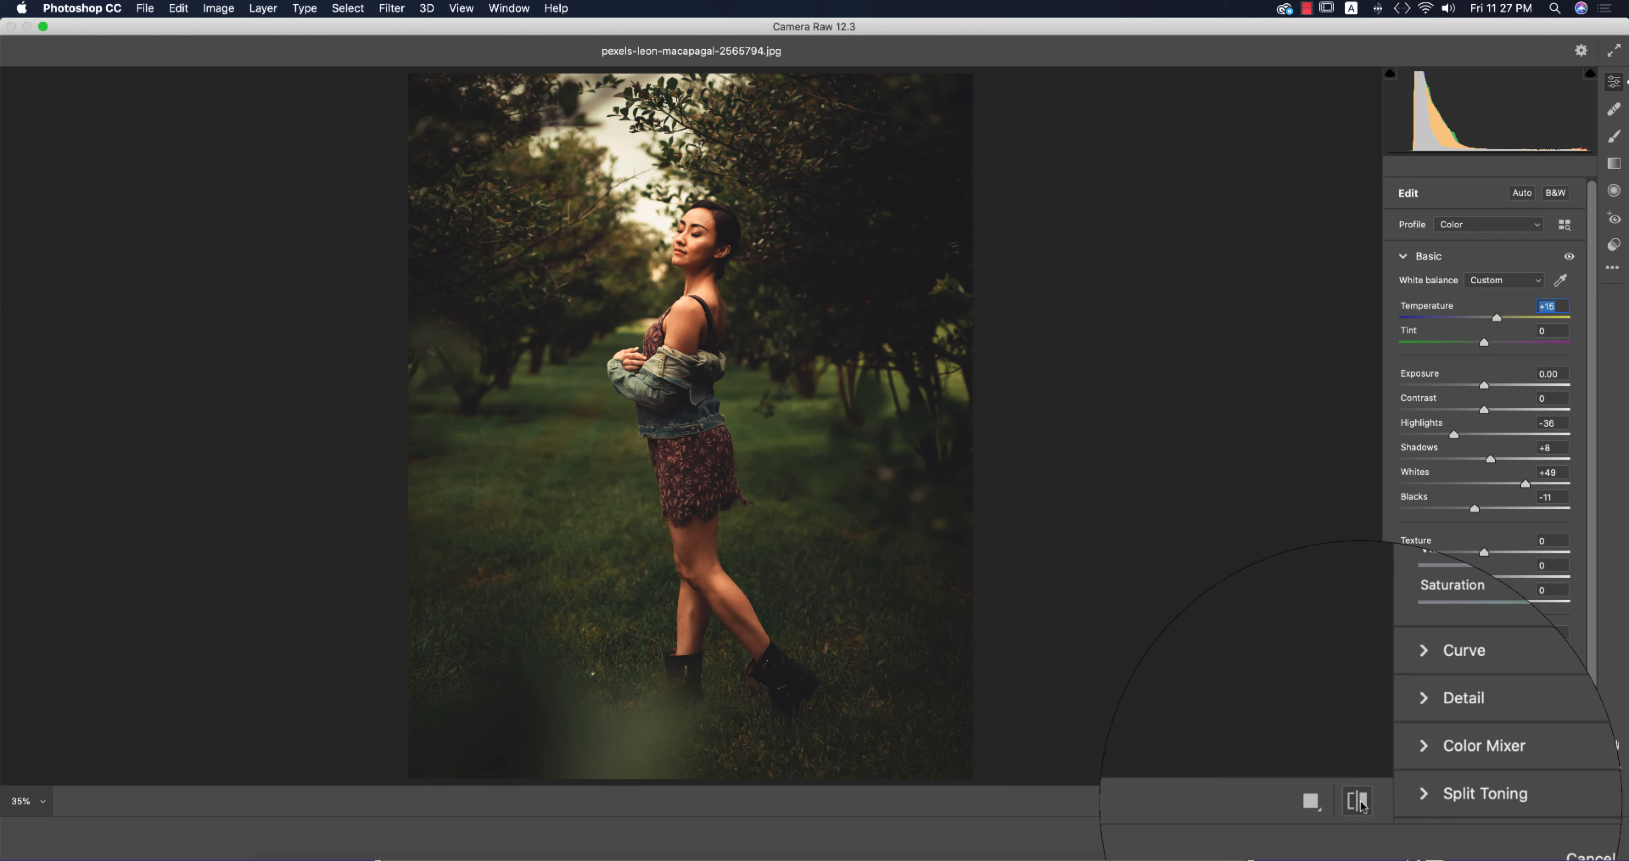
pyautogui.click(1359, 802)
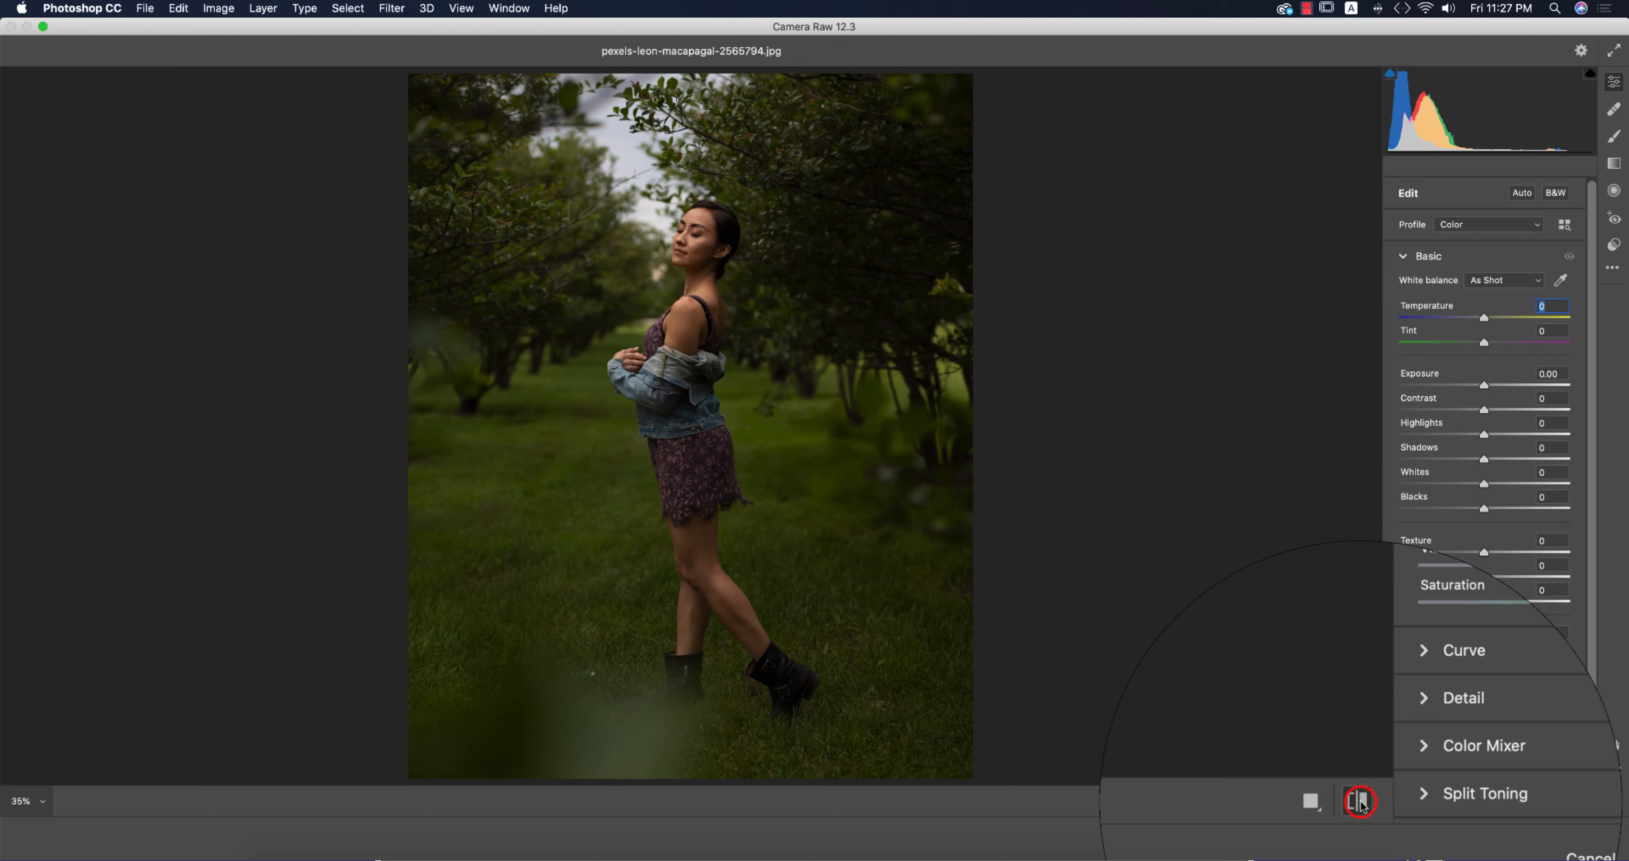
pyautogui.click(1358, 802)
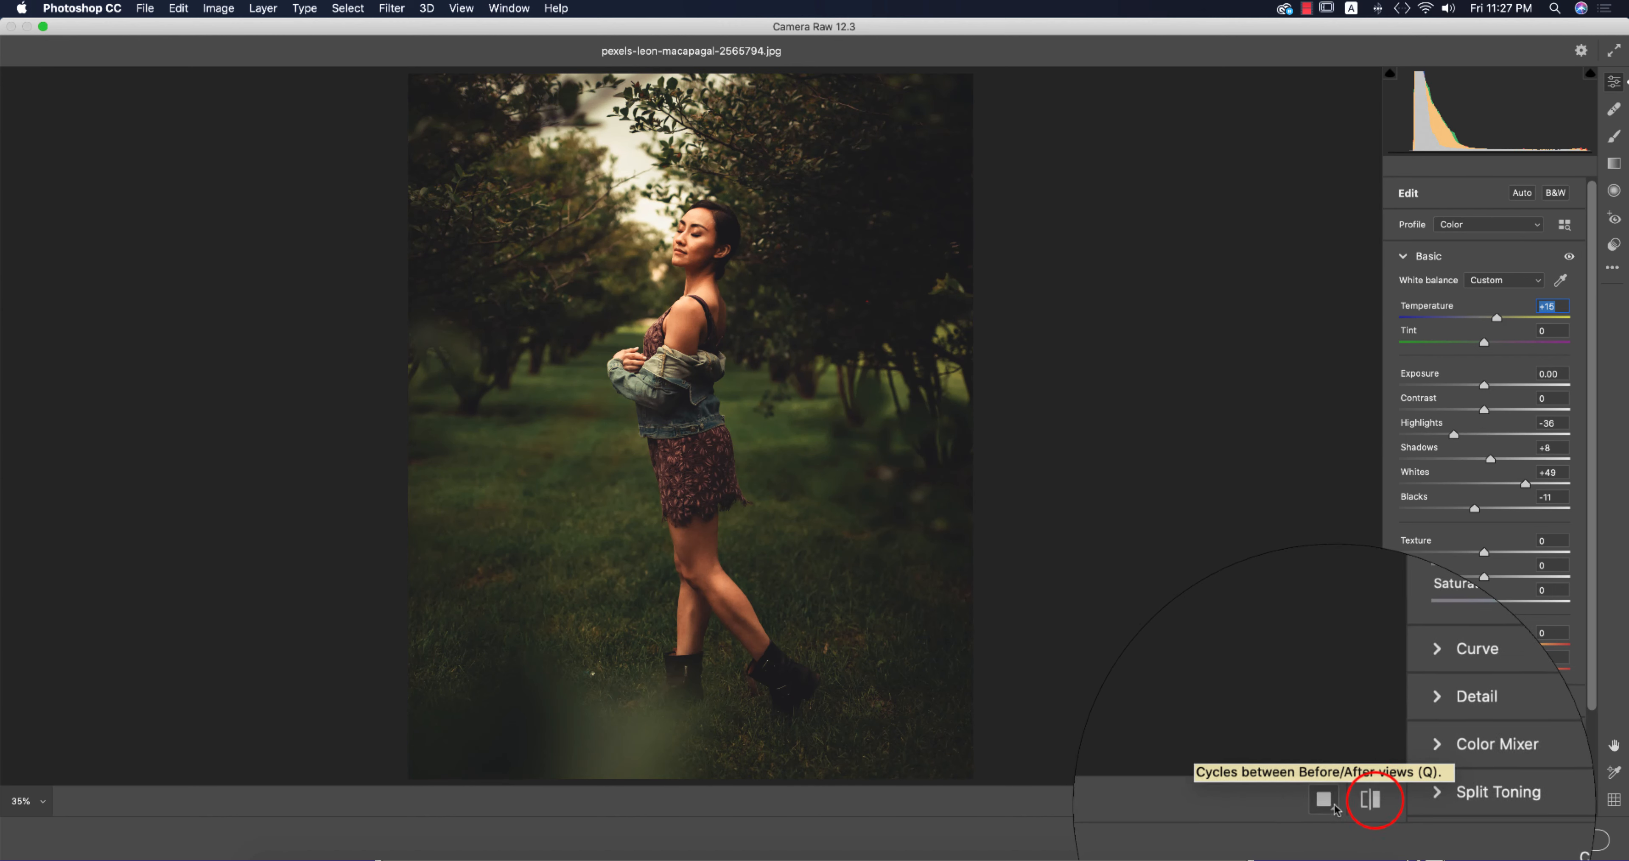
pyautogui.click(1328, 802)
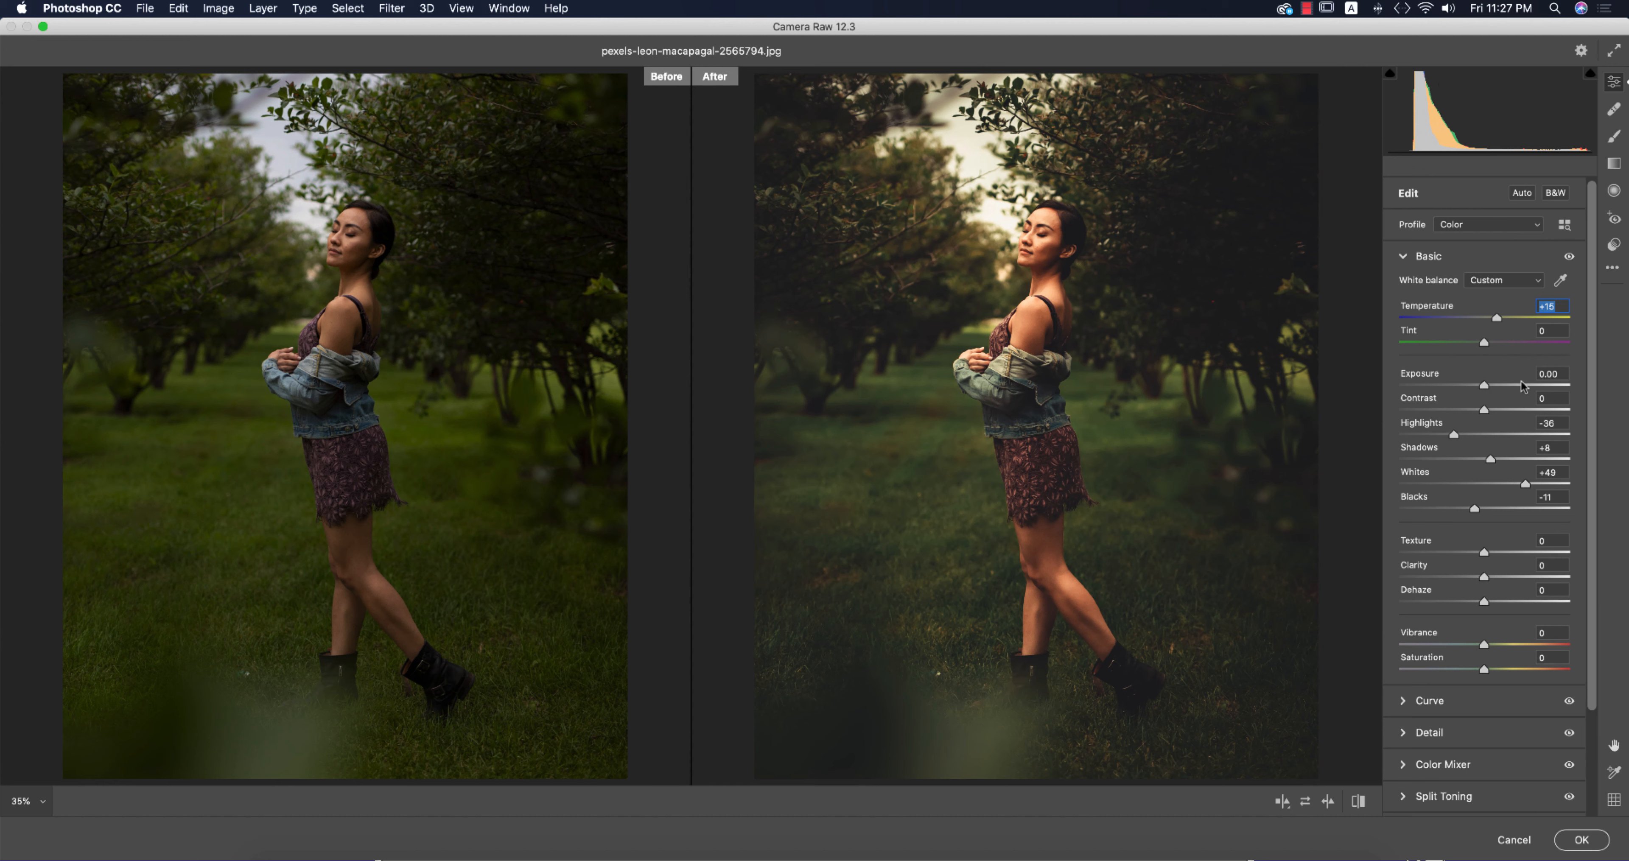
# - Set Vibrance to +100, Saturation to -56, Temperature to -15 and Tint to +1, fine-tune Whites, Highlights and Exposure, and cancel the Camera Raw edits
pyautogui.moveTo(1485, 644); pyautogui.dragTo(1569, 644)
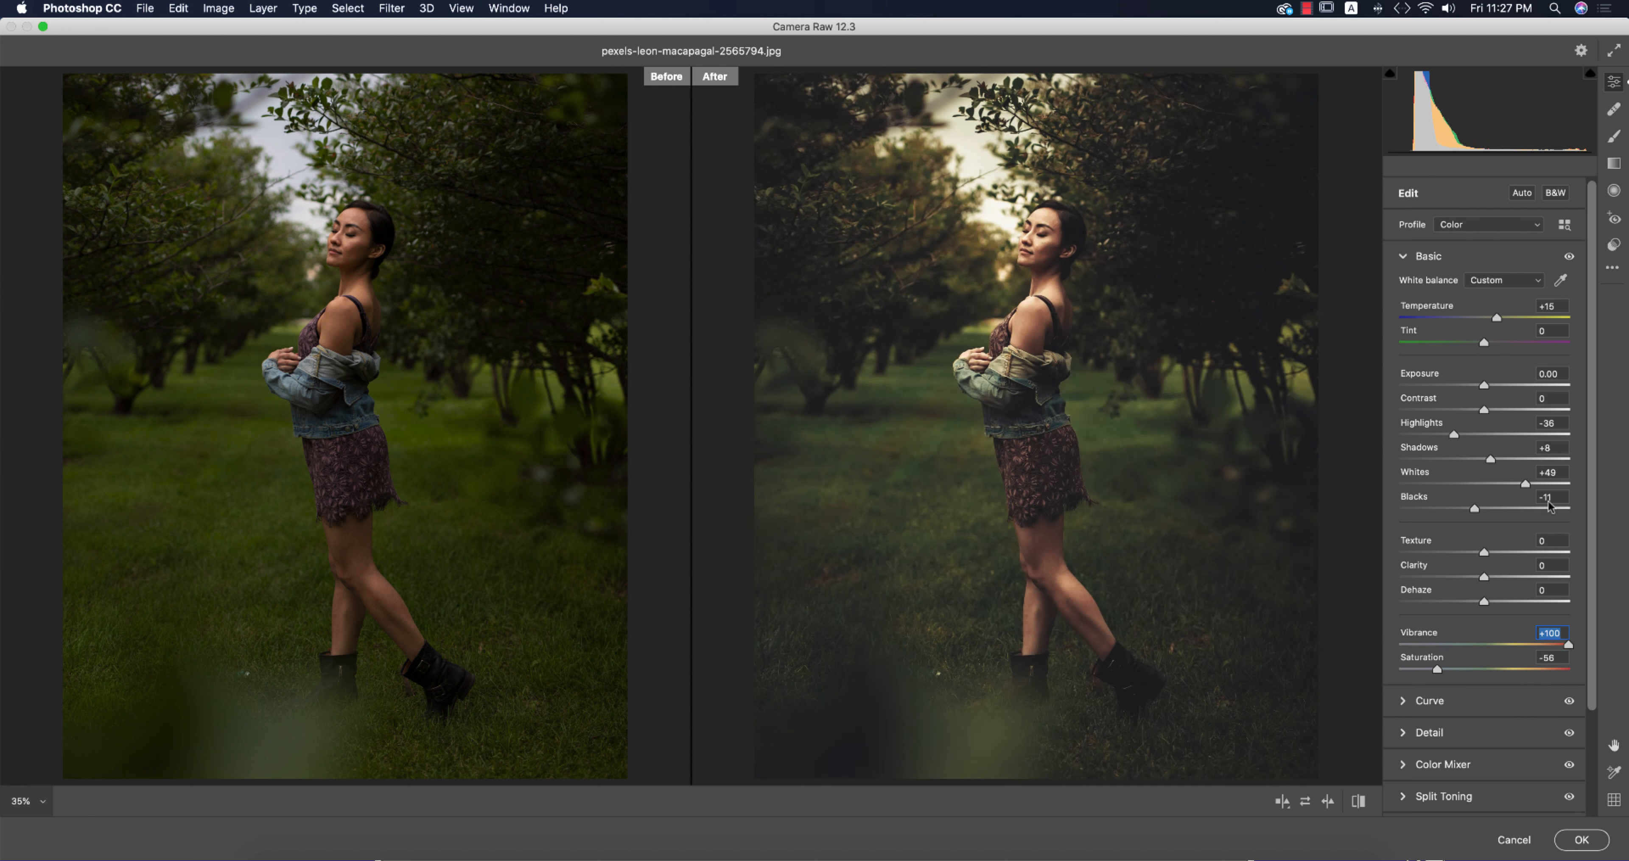
pyautogui.moveTo(1485, 342)
pyautogui.mouseDown()
pyautogui.moveTo(1407, 339)
pyautogui.moveTo(1477, 342)
pyautogui.moveTo(1435, 320)
pyautogui.moveTo(1471, 317)
pyautogui.moveTo(1485, 342)
pyautogui.mouseUp()
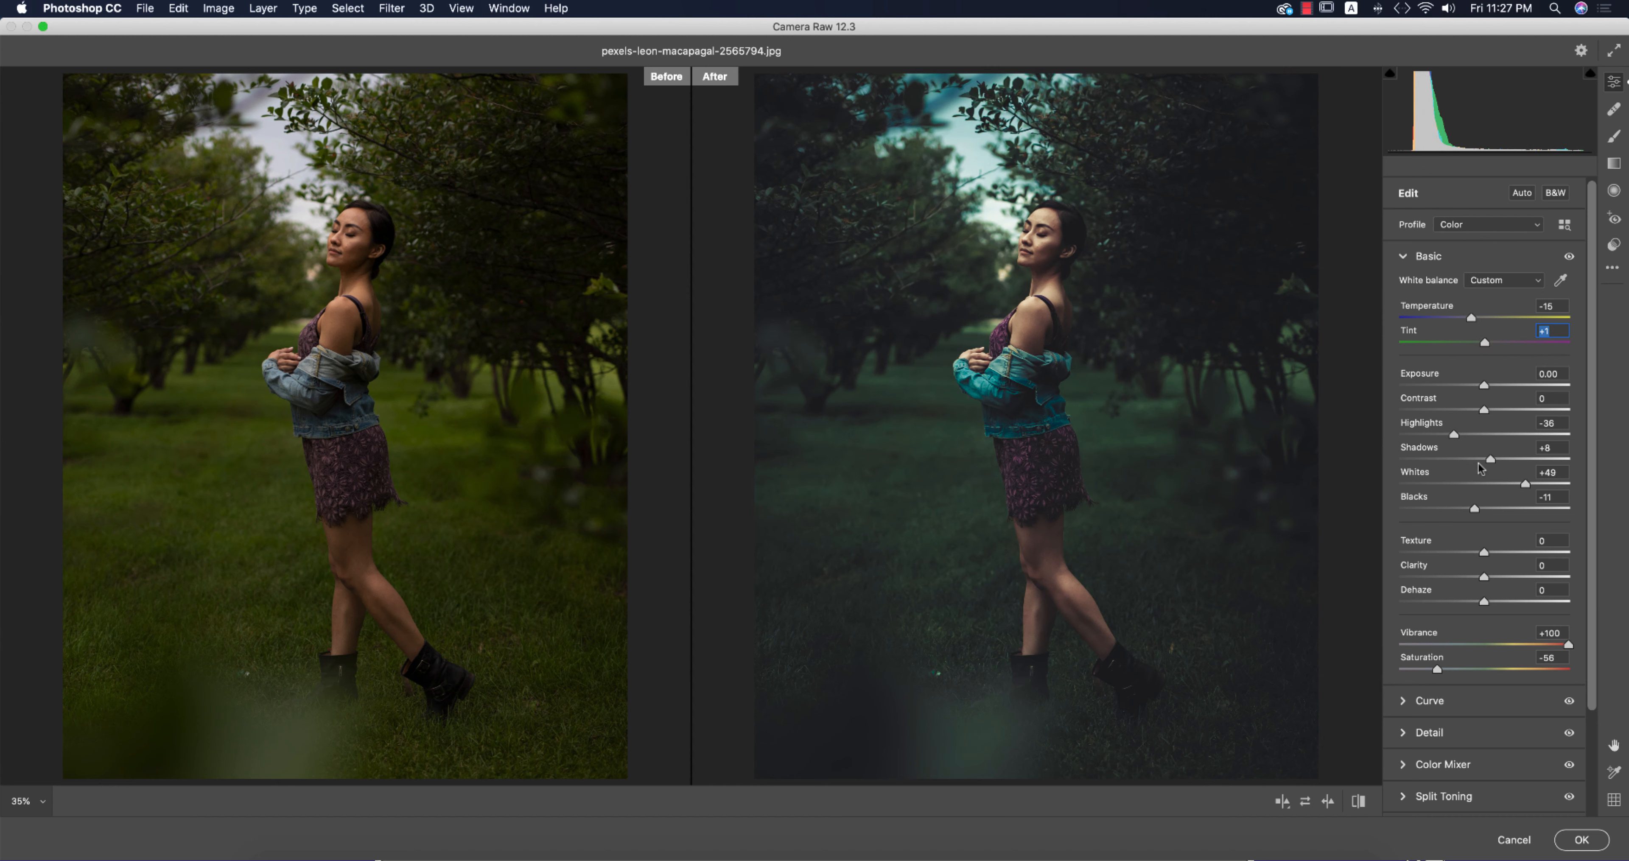
pyautogui.moveTo(1523, 484)
pyautogui.mouseDown()
pyautogui.moveTo(1553, 485)
pyautogui.moveTo(1539, 484)
pyautogui.mouseUp()
pyautogui.moveTo(1454, 435); pyautogui.dragTo(1443, 435)
pyautogui.moveTo(1484, 385); pyautogui.dragTo(1487, 385)
pyautogui.moveTo(1468, 674); pyautogui.dragTo(1457, 672)
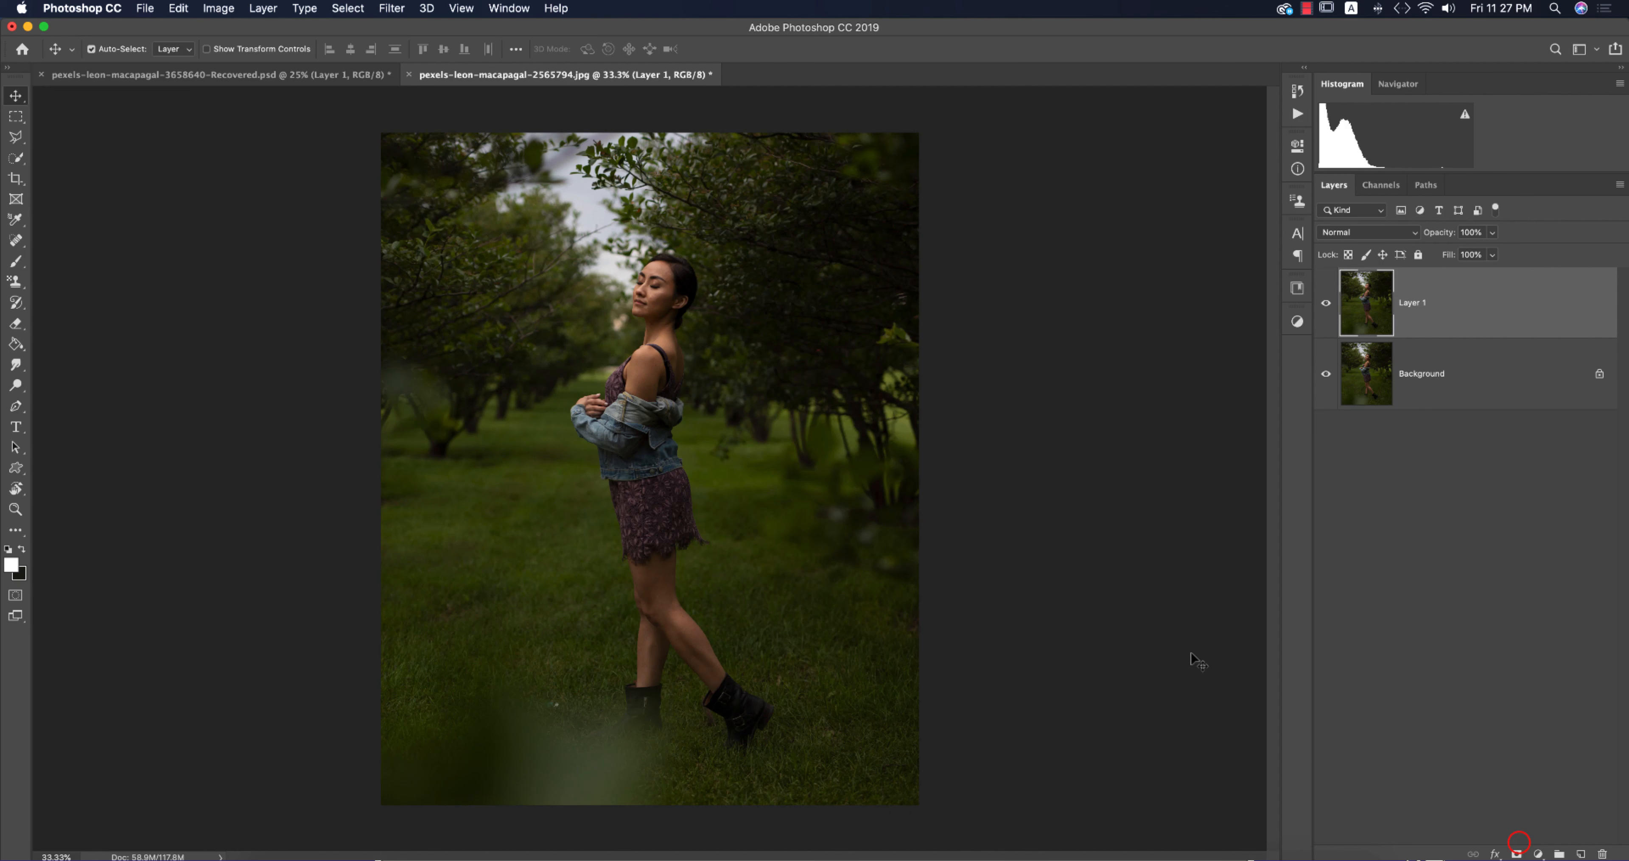
# - Switch between the two open documents to compare the photos, ending on the red sweater portrait
pyautogui.click(301, 75)
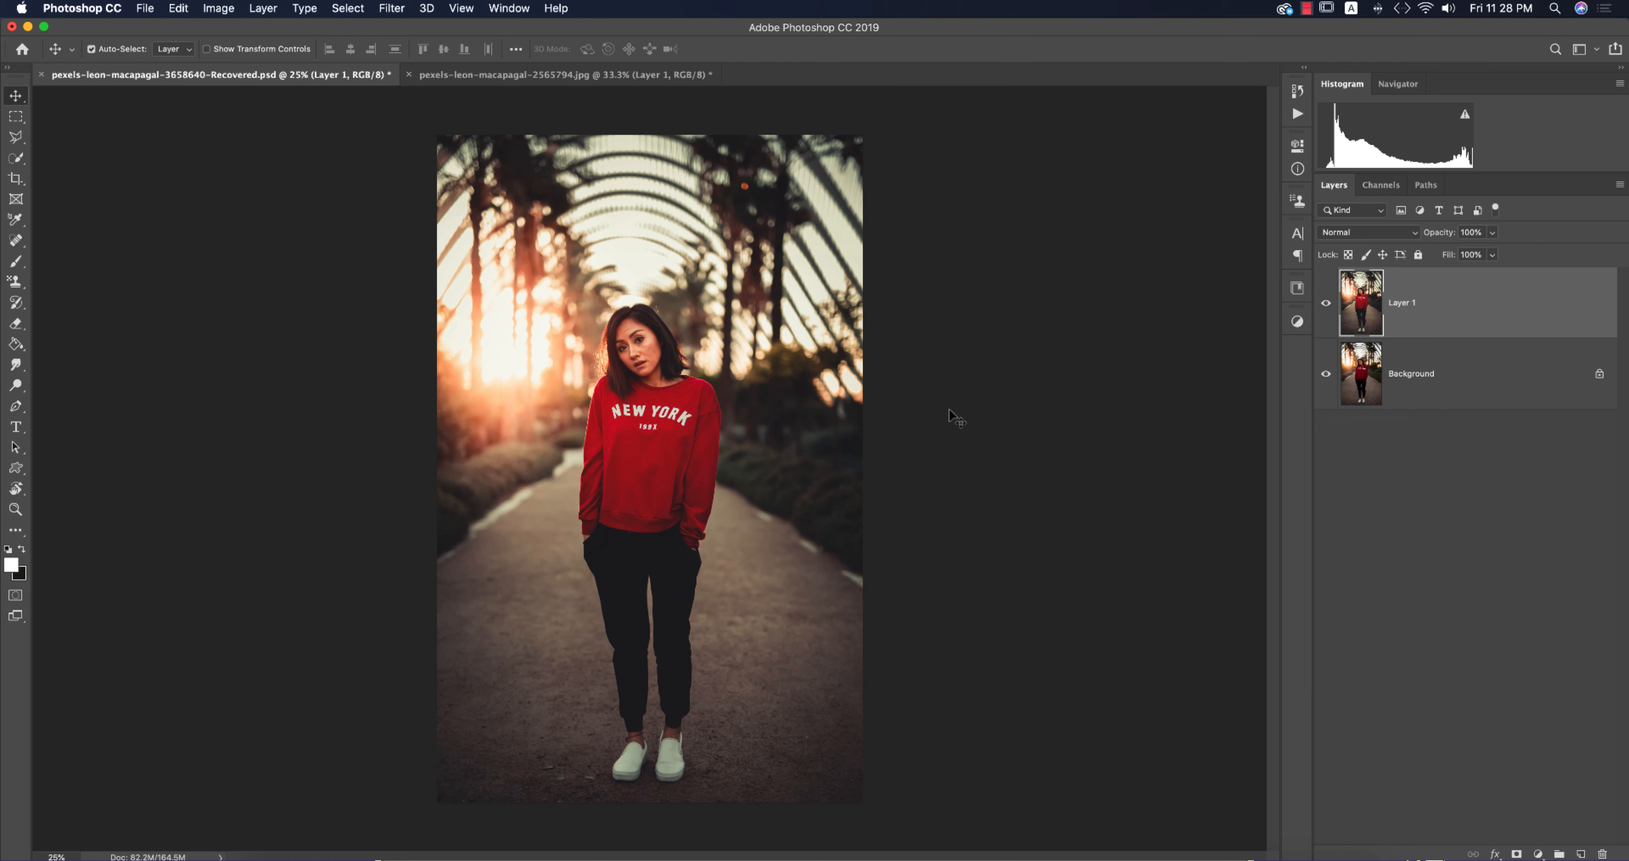
pyautogui.click(642, 75)
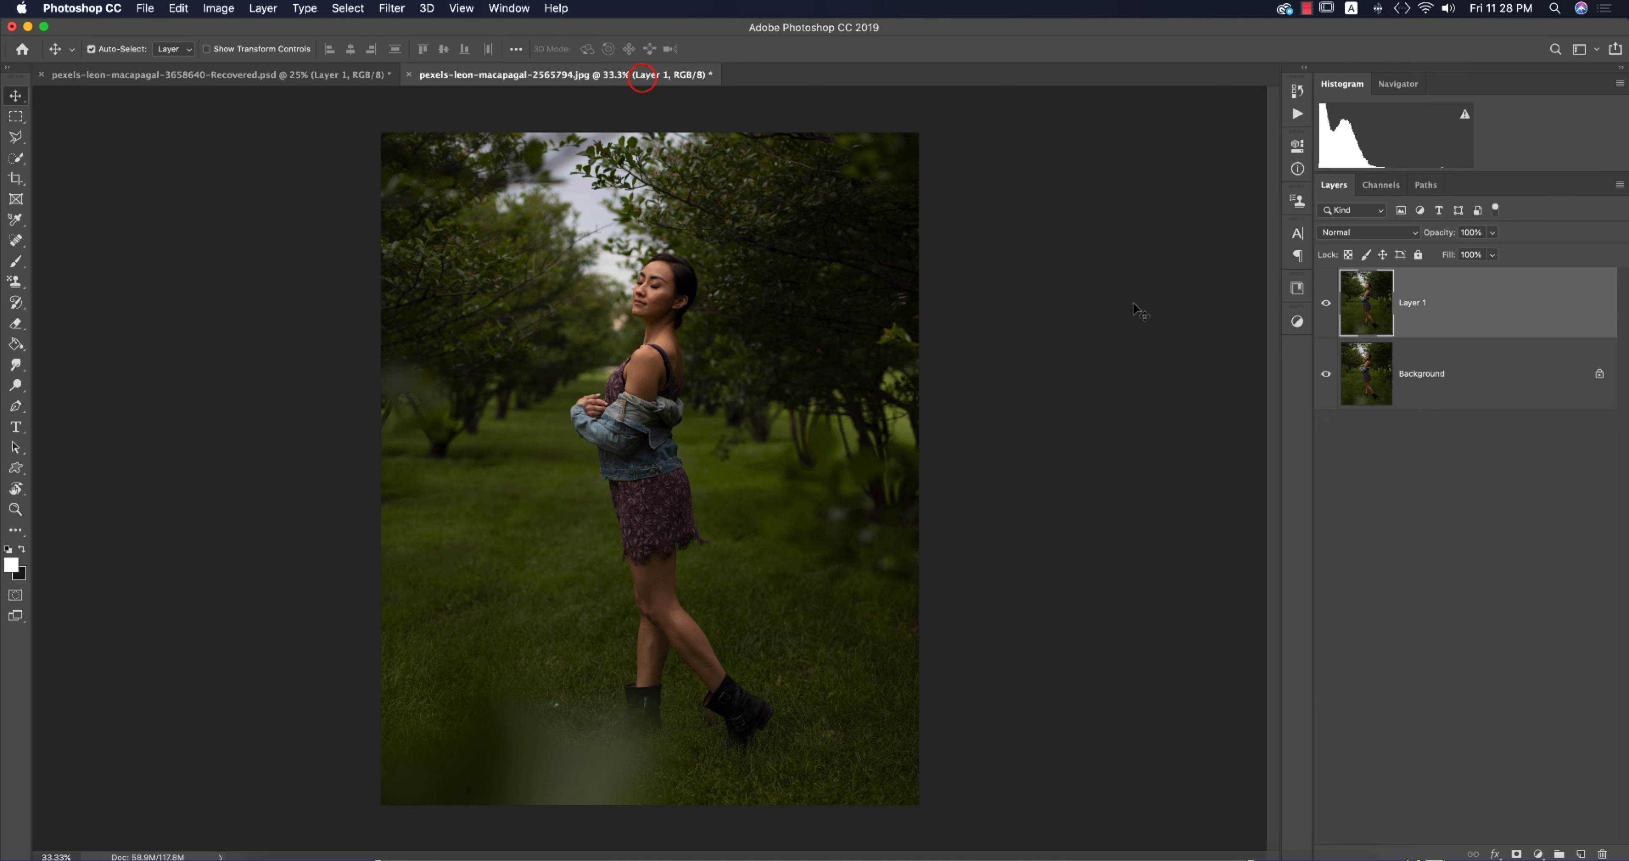
pyautogui.click(301, 77)
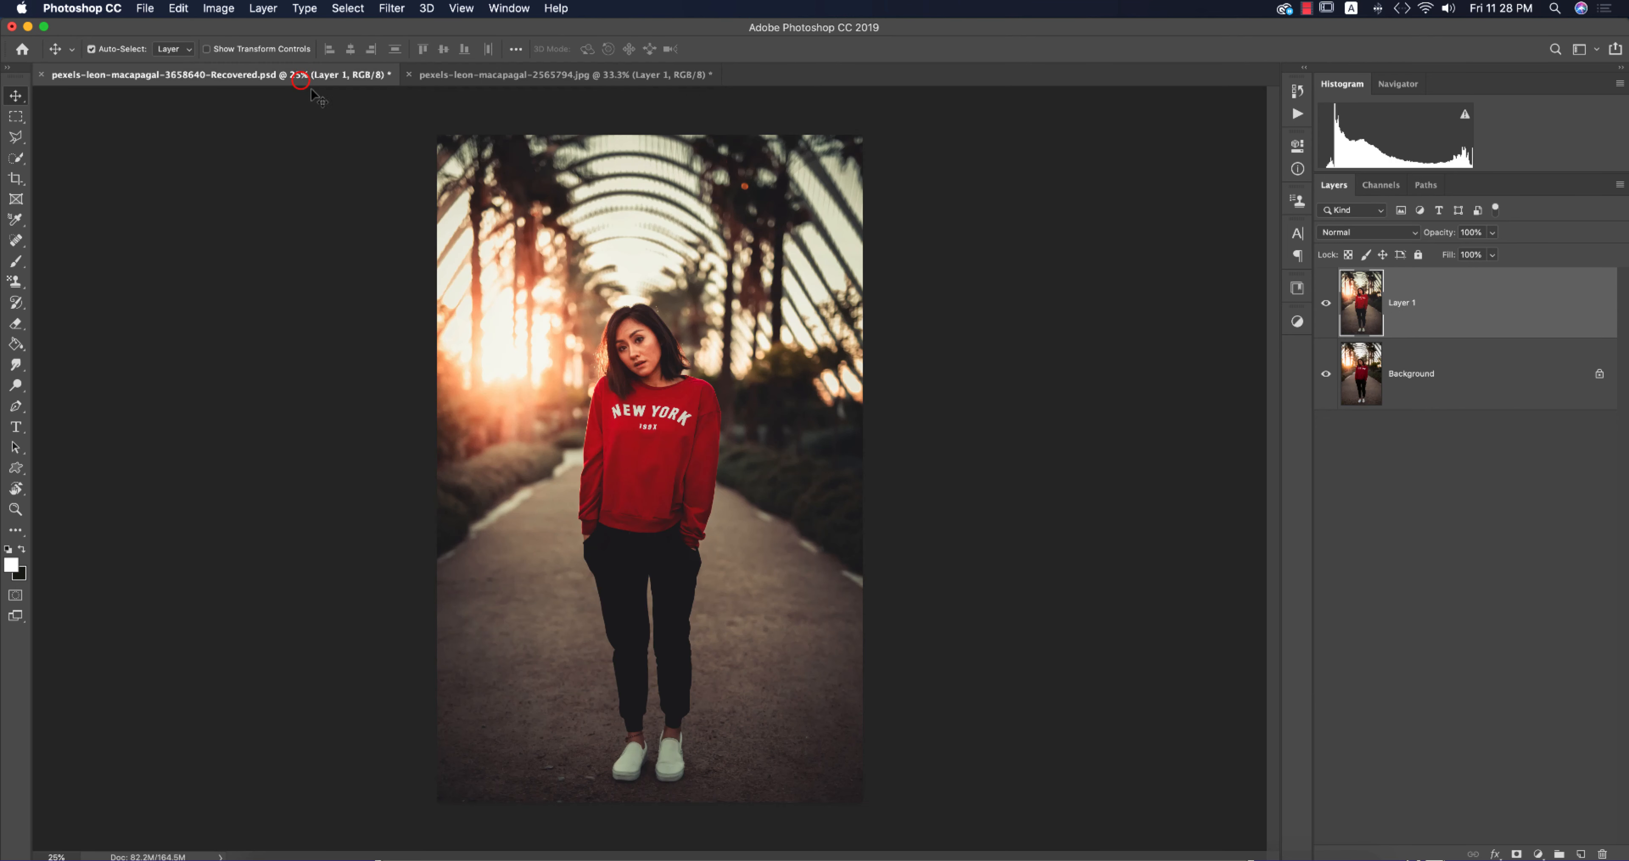